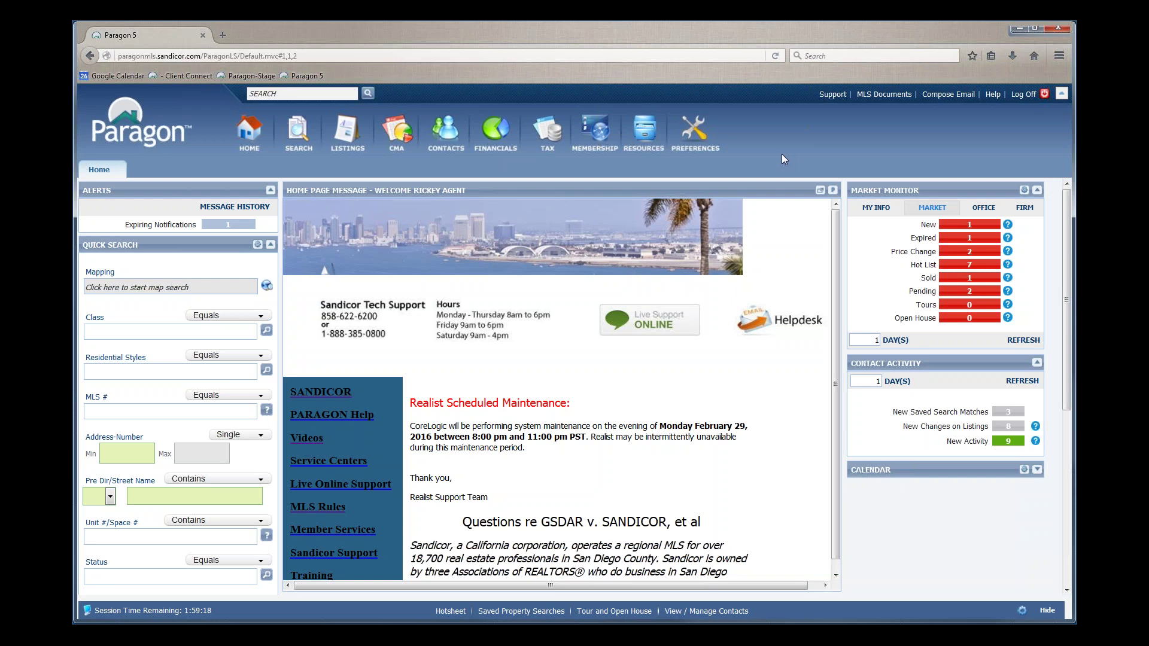
Launch the CMA Preferences Wizard from the System column of the Preferences menu.
{"action": "left_click", "coordinate": [694, 135]}
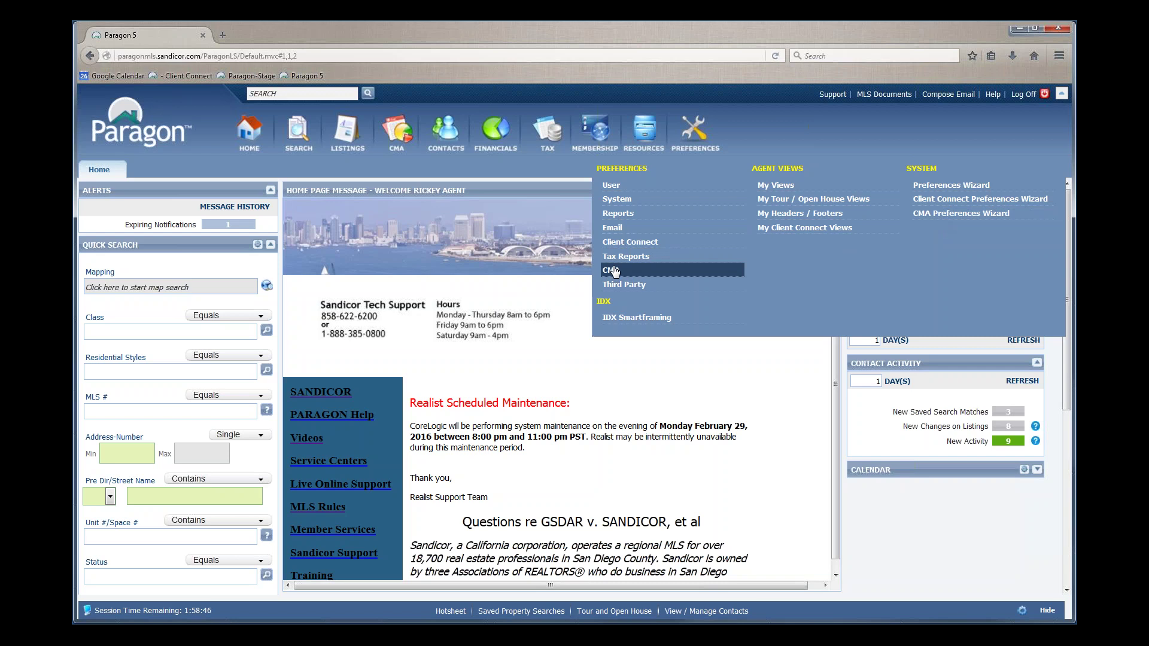
{"action": "left_click", "coordinate": [943, 215]}
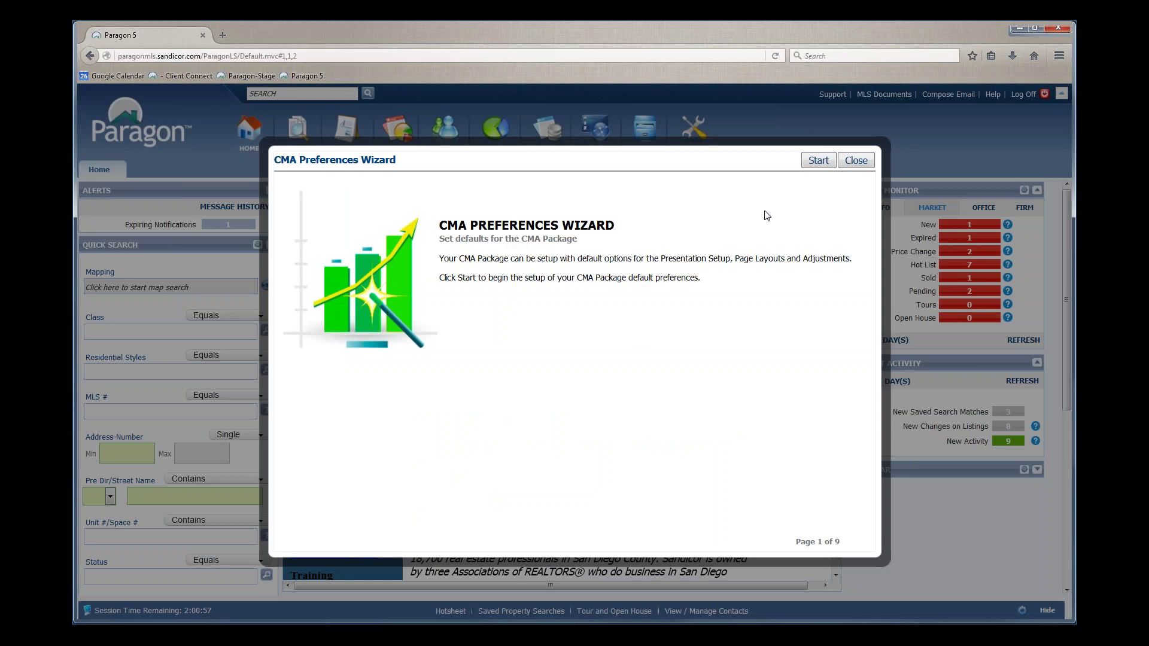
Start the wizard, preview Cover Letters #2 and #3, then reselect Cover Letter #1 as default.
{"action": "left_click", "coordinate": [815, 164]}
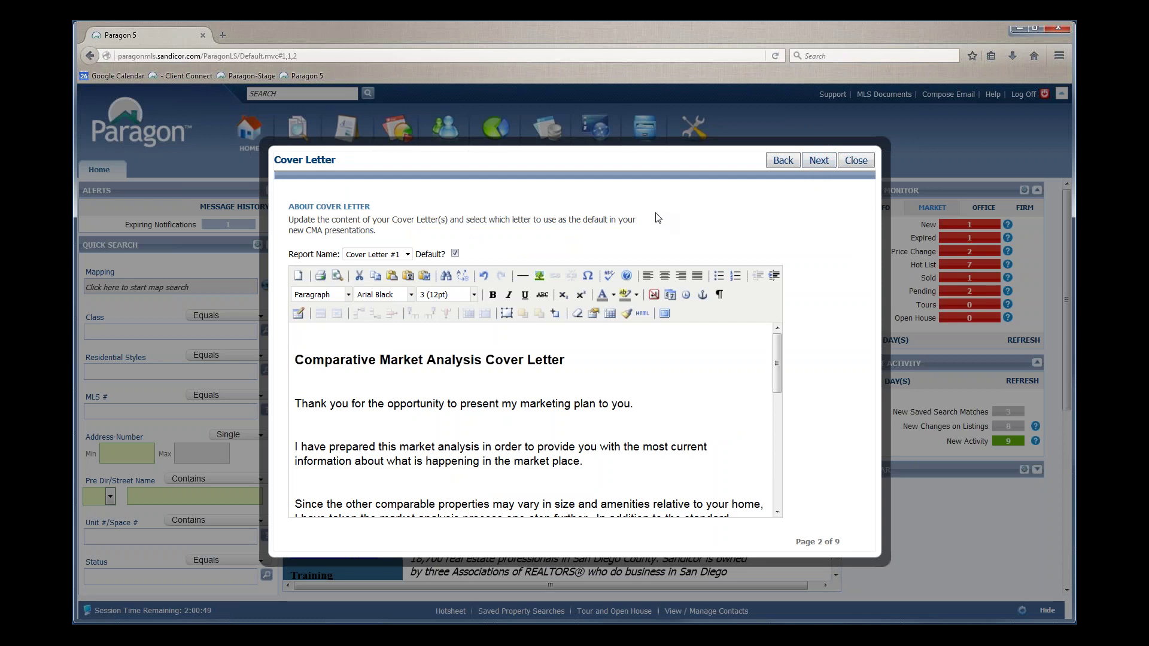
{"action": "scroll", "coordinate": [685, 341], "scroll_direction": "down", "scroll_amount": 5}
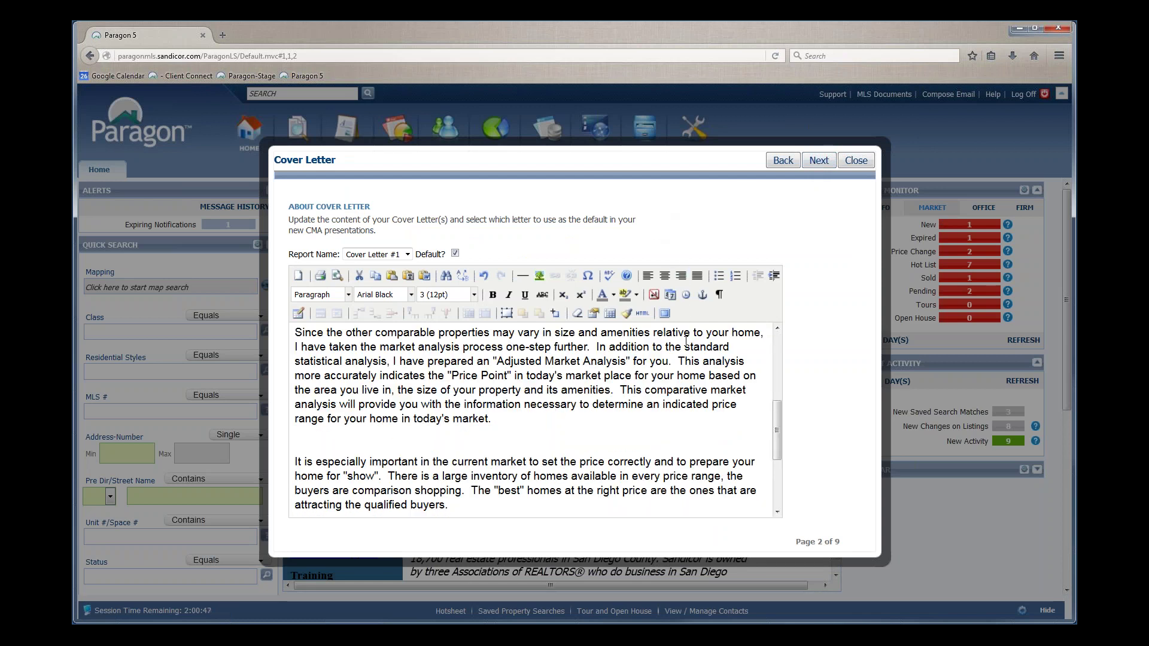
{"action": "scroll", "coordinate": [686, 341], "scroll_direction": "up", "scroll_amount": 5}
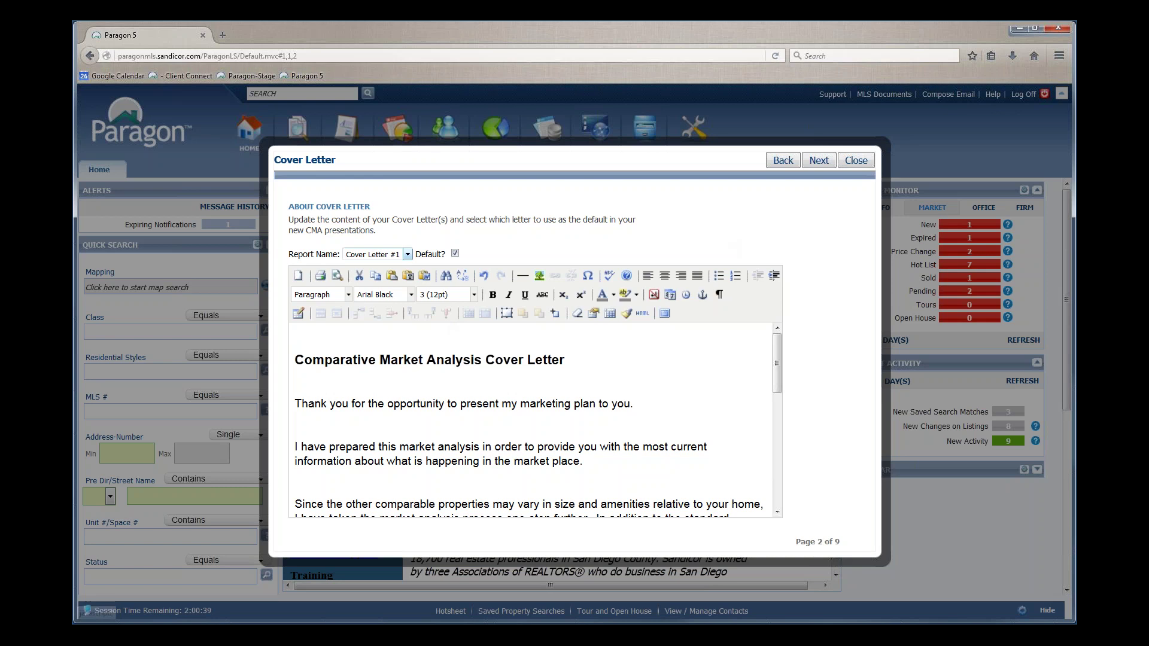
{"action": "left_click", "coordinate": [408, 255]}
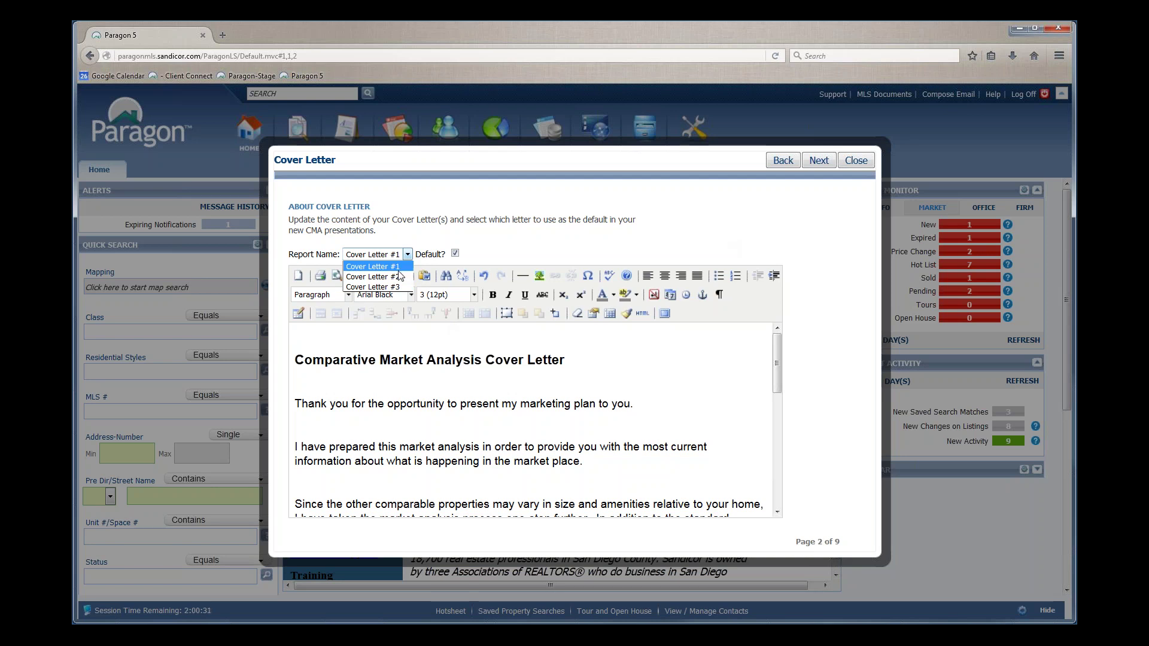
{"action": "left_click", "coordinate": [394, 278]}
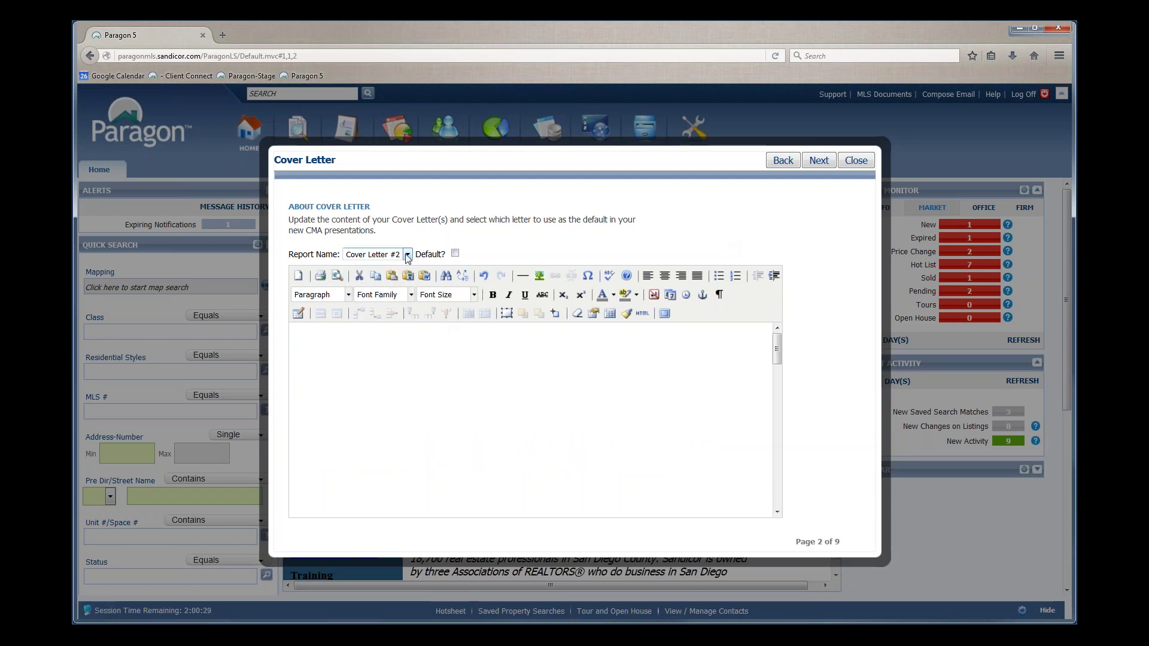
{"action": "left_click", "coordinate": [408, 254]}
{"action": "left_click", "coordinate": [395, 288]}
{"action": "left_click", "coordinate": [407, 254]}
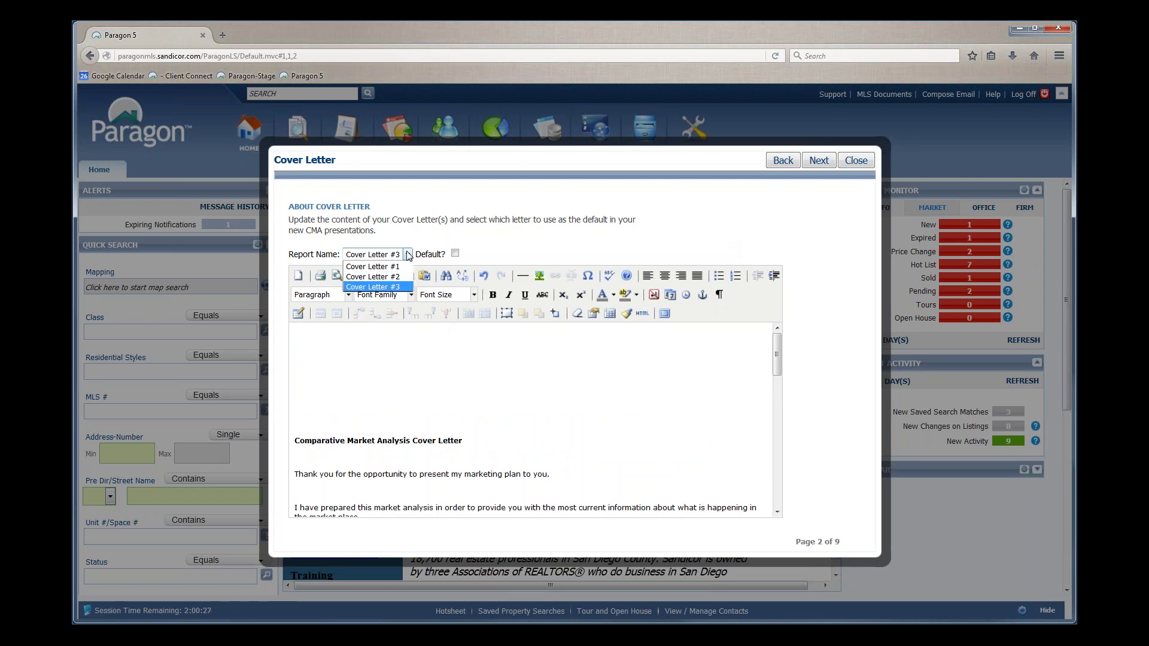
{"action": "left_click", "coordinate": [390, 264]}
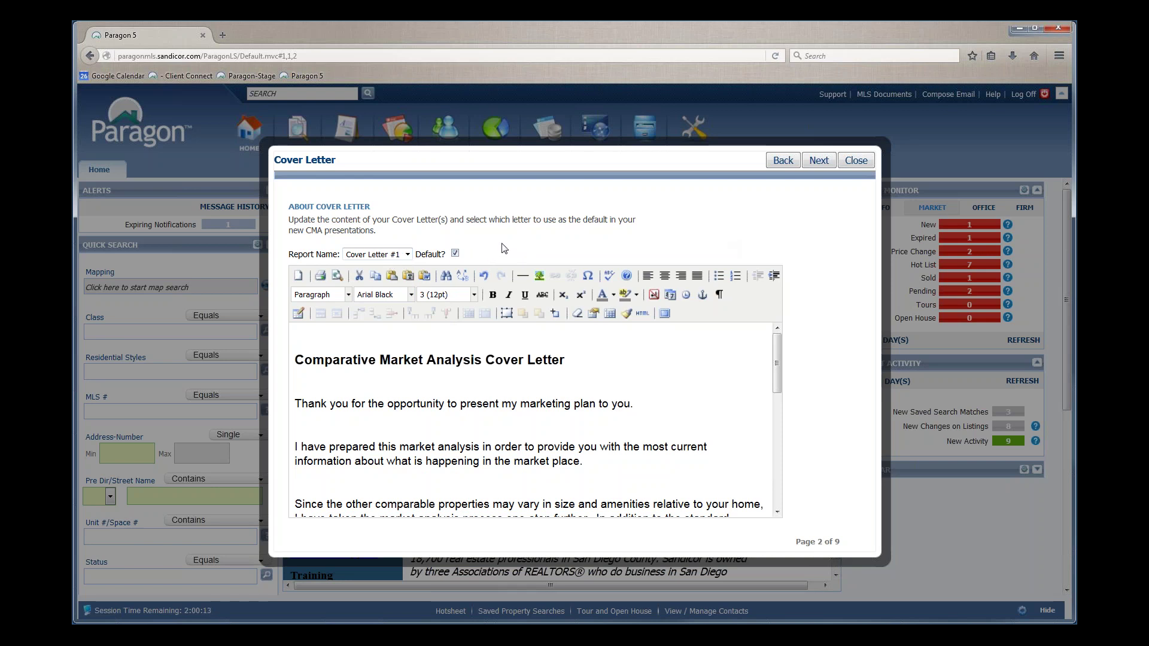
Go to the Agent Resume page and keep Agent Resume #1 as the default resume.
{"action": "left_click", "coordinate": [823, 162]}
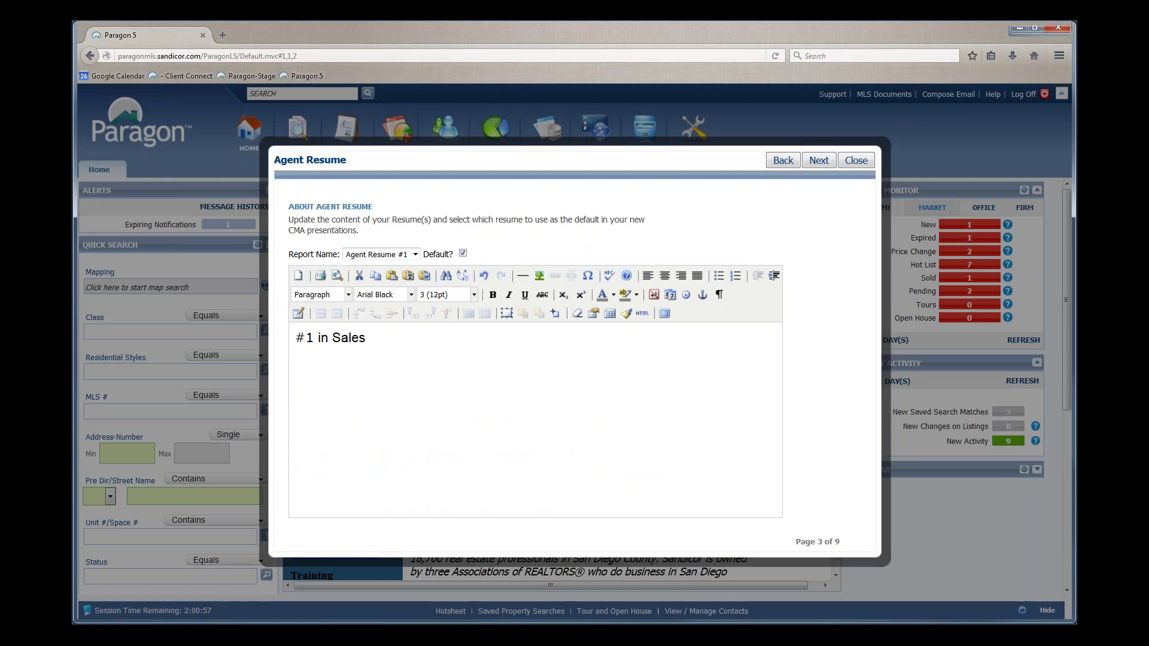
{"action": "left_click", "coordinate": [415, 255]}
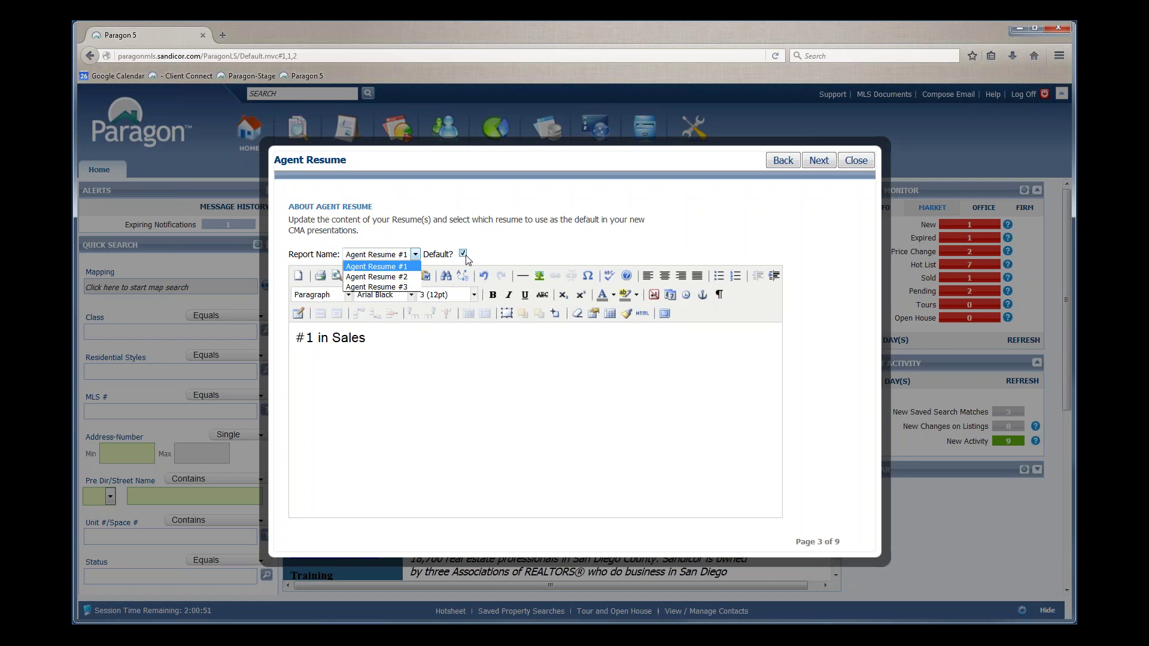
{"action": "left_click", "coordinate": [524, 252]}
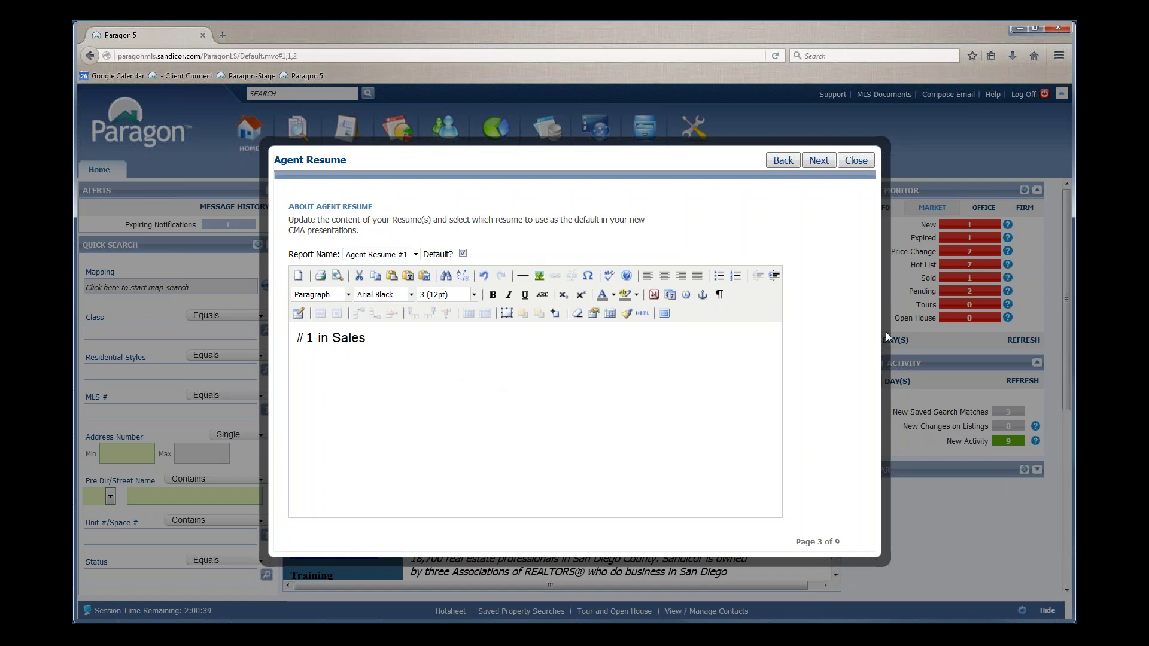
{"action": "left_click", "coordinate": [819, 162]}
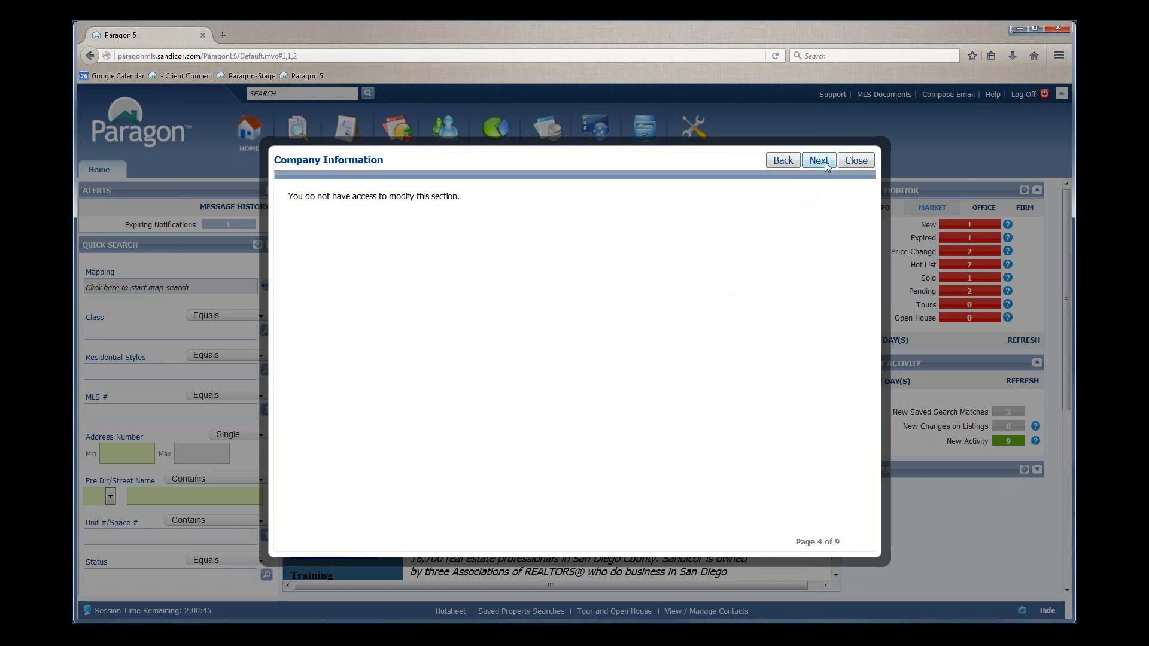
{"action": "left_click", "coordinate": [788, 163]}
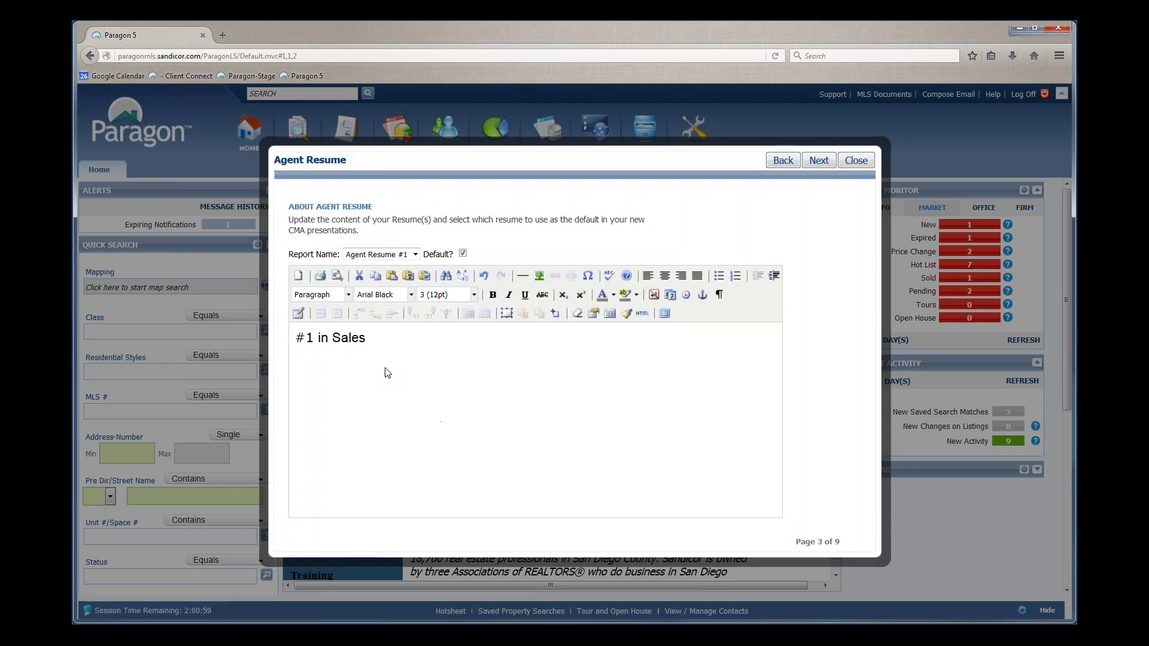
{"action": "left_click", "coordinate": [827, 163]}
Go to the Subject Property Detail page and leave Subject Property 1 as the default view.
{"action": "left_click", "coordinate": [827, 163]}
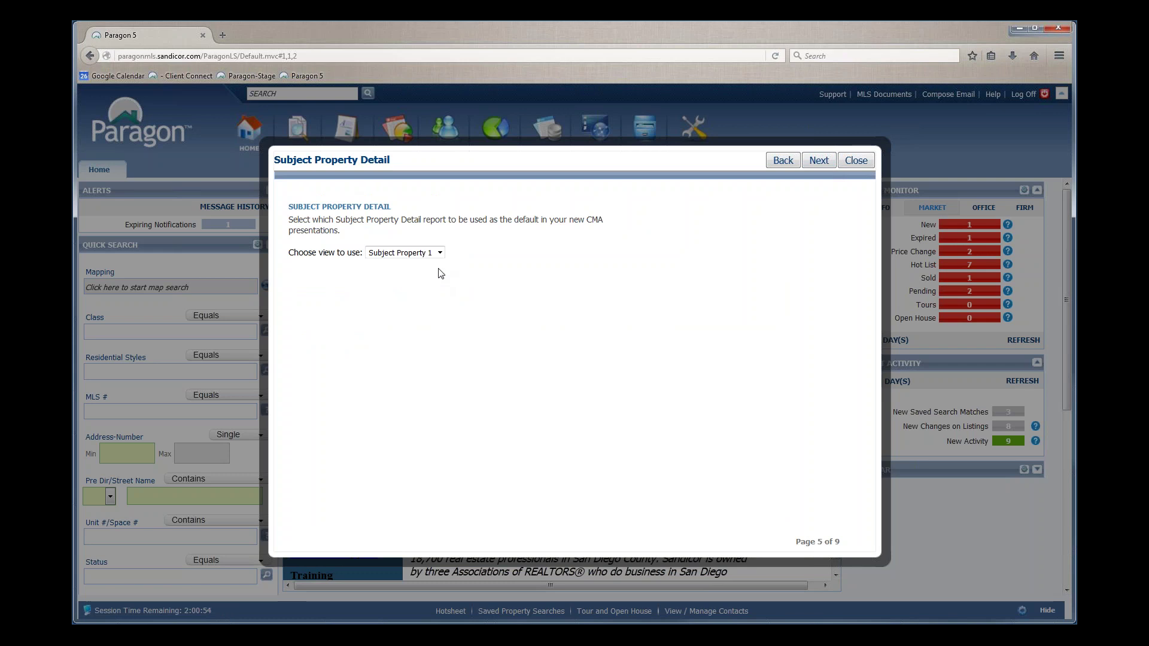
{"action": "left_click", "coordinate": [440, 252]}
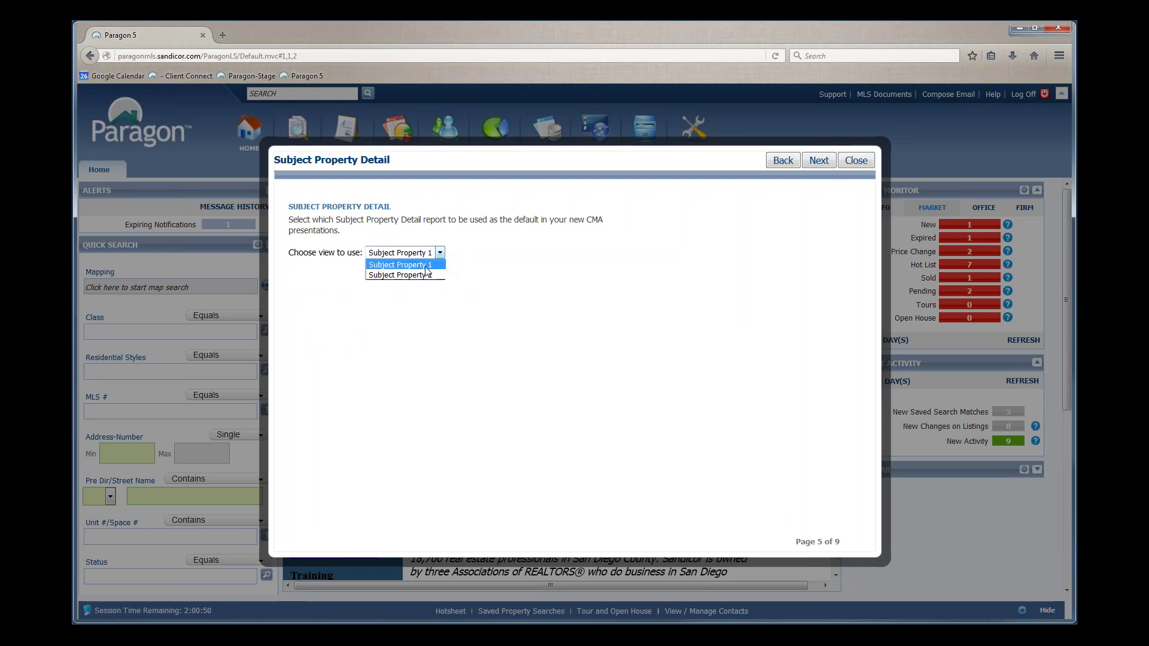
{"action": "left_click", "coordinate": [365, 304]}
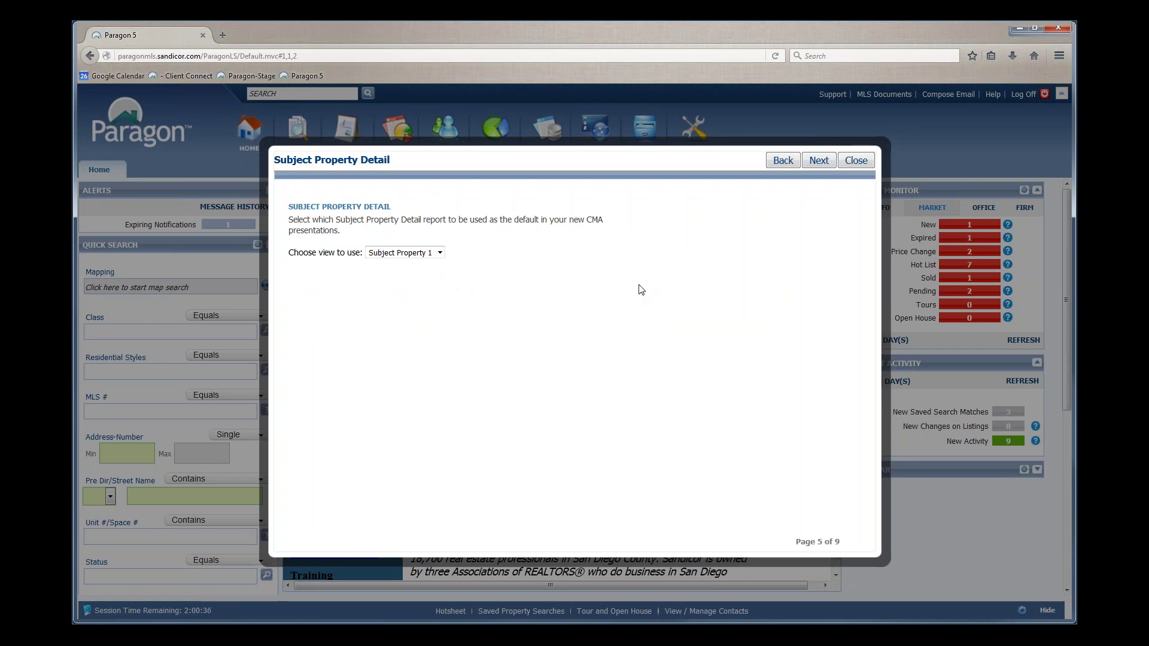
Advance to the Final Comments page and scroll through its default closing text.
{"action": "left_click", "coordinate": [819, 161]}
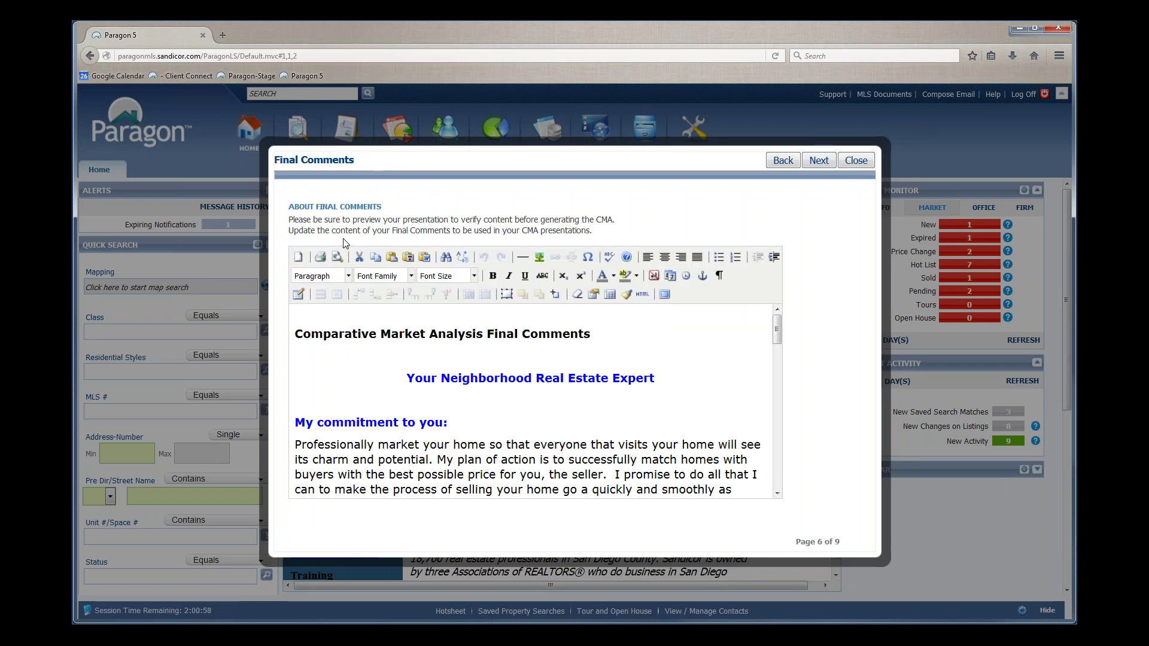
{"action": "scroll", "coordinate": [725, 336], "scroll_direction": "down", "scroll_amount": 5}
{"action": "scroll", "coordinate": [728, 340], "scroll_direction": "up", "scroll_amount": 5}
Preview the presentation themes, including Elegant and Contemporary, and leave Basic selected as the default.
{"action": "left_click", "coordinate": [817, 161]}
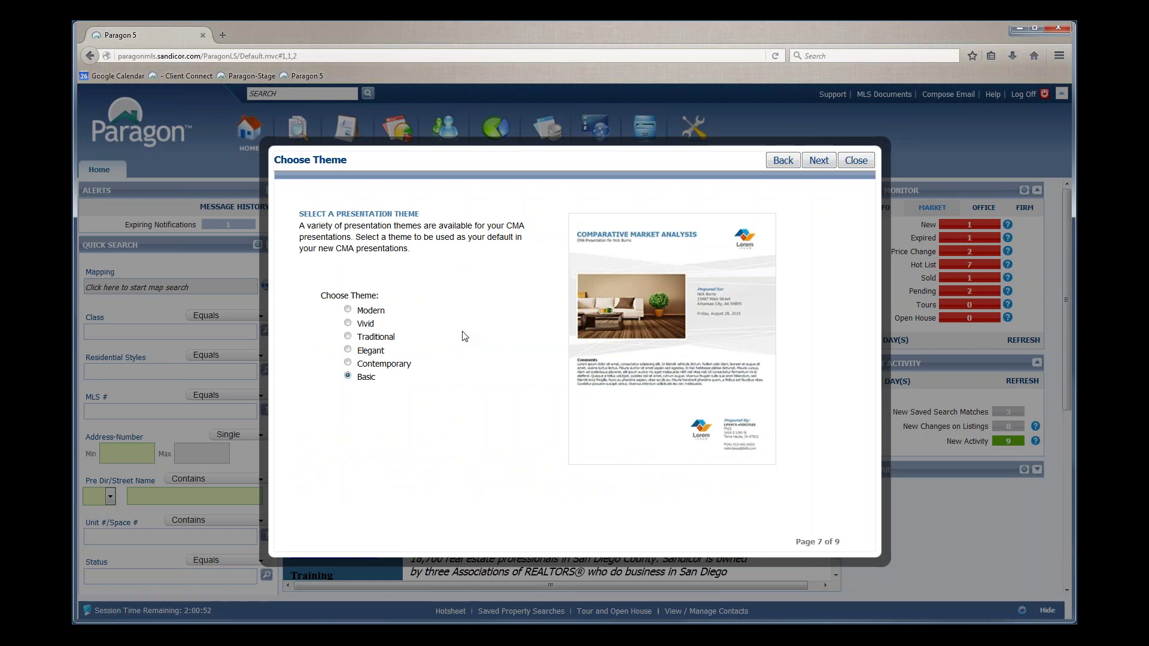
{"action": "left_click", "coordinate": [348, 310]}
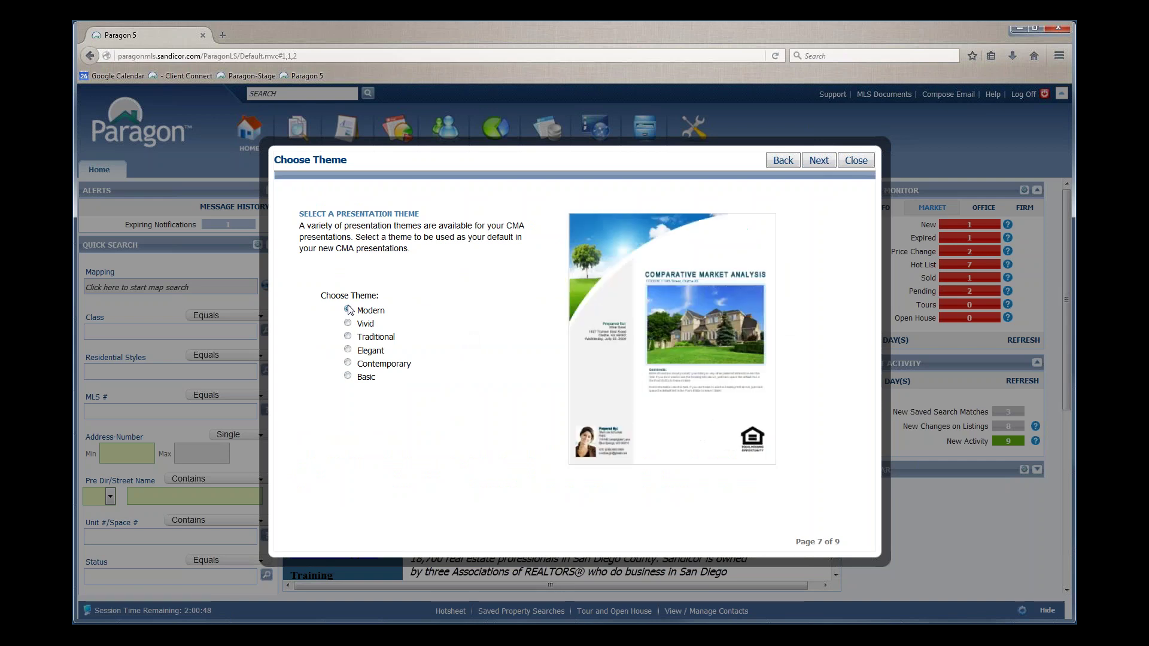
{"action": "left_click", "coordinate": [348, 323]}
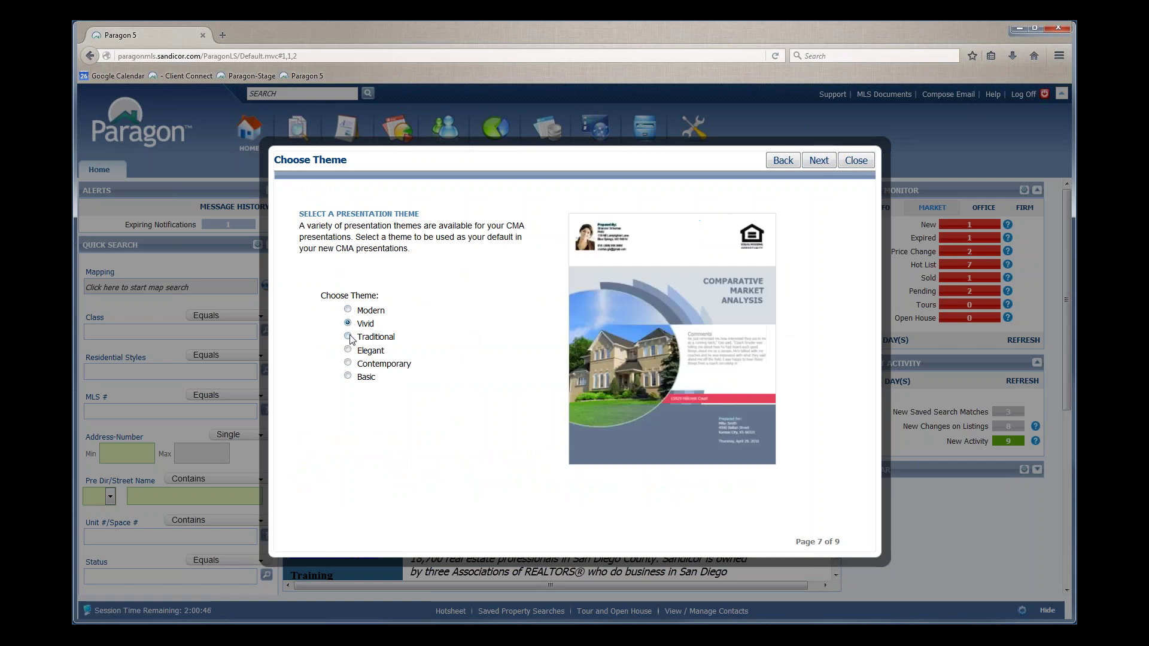
{"action": "left_click", "coordinate": [349, 337]}
{"action": "left_click", "coordinate": [348, 350]}
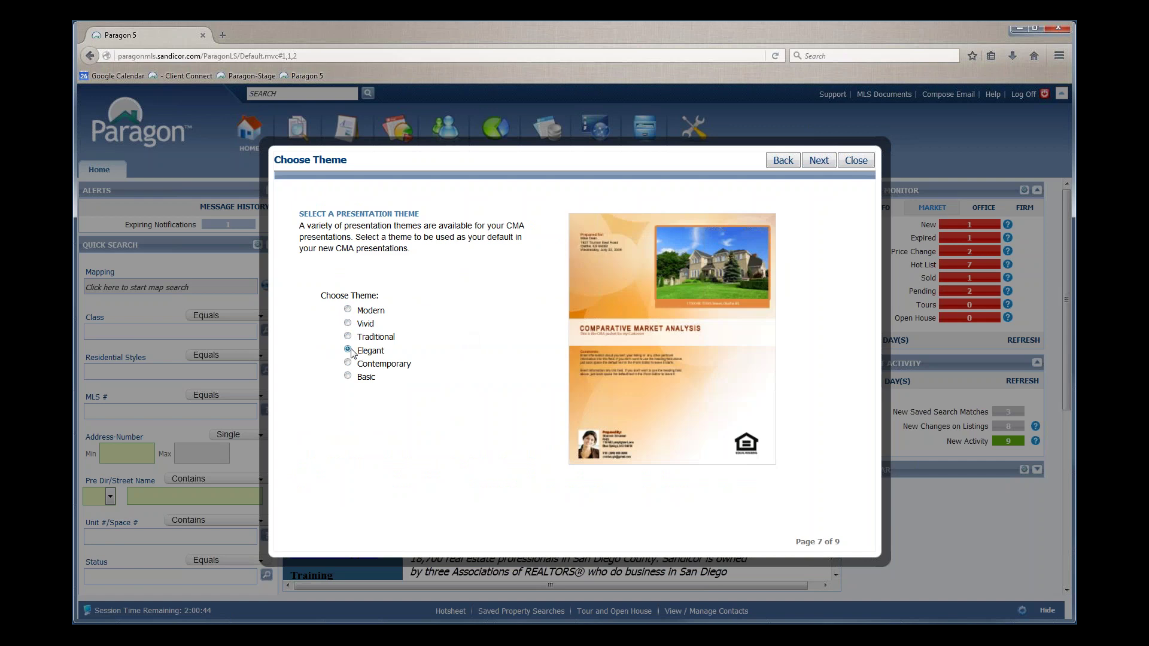
{"action": "left_click", "coordinate": [348, 363]}
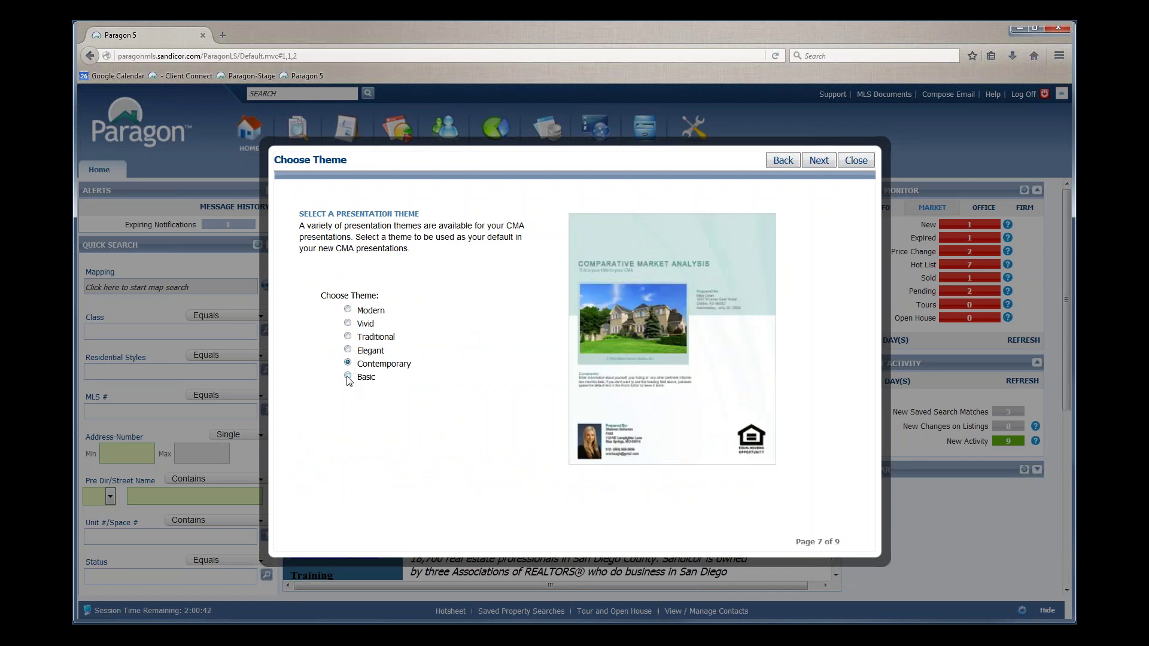
{"action": "left_click", "coordinate": [348, 376]}
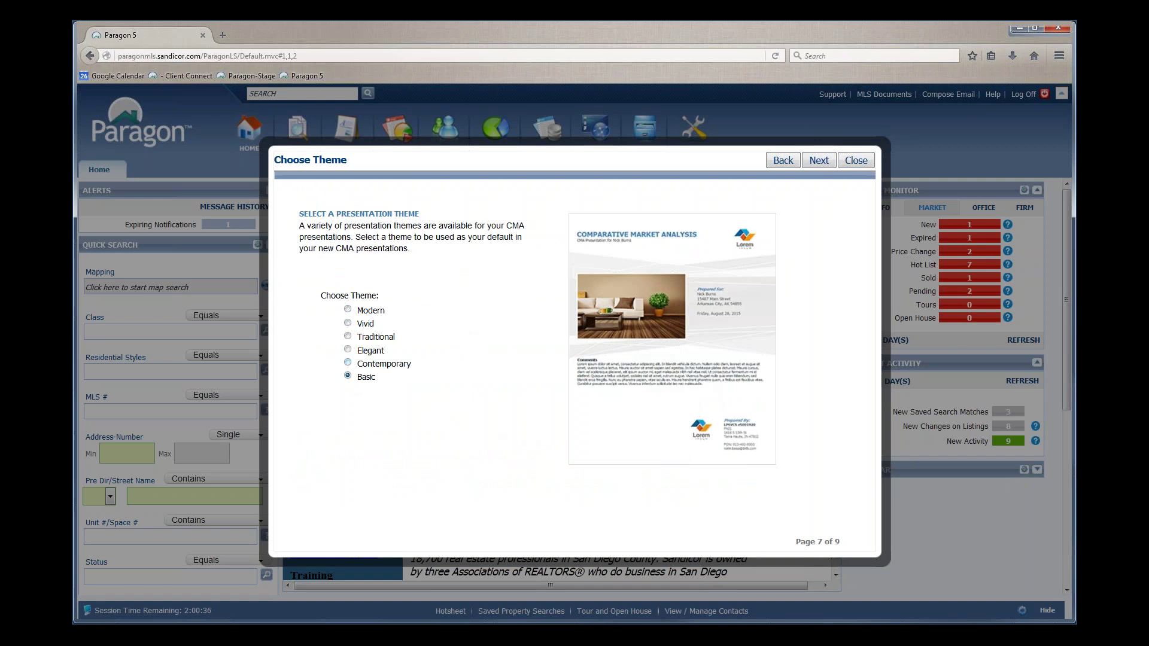
{"action": "left_click", "coordinate": [348, 363]}
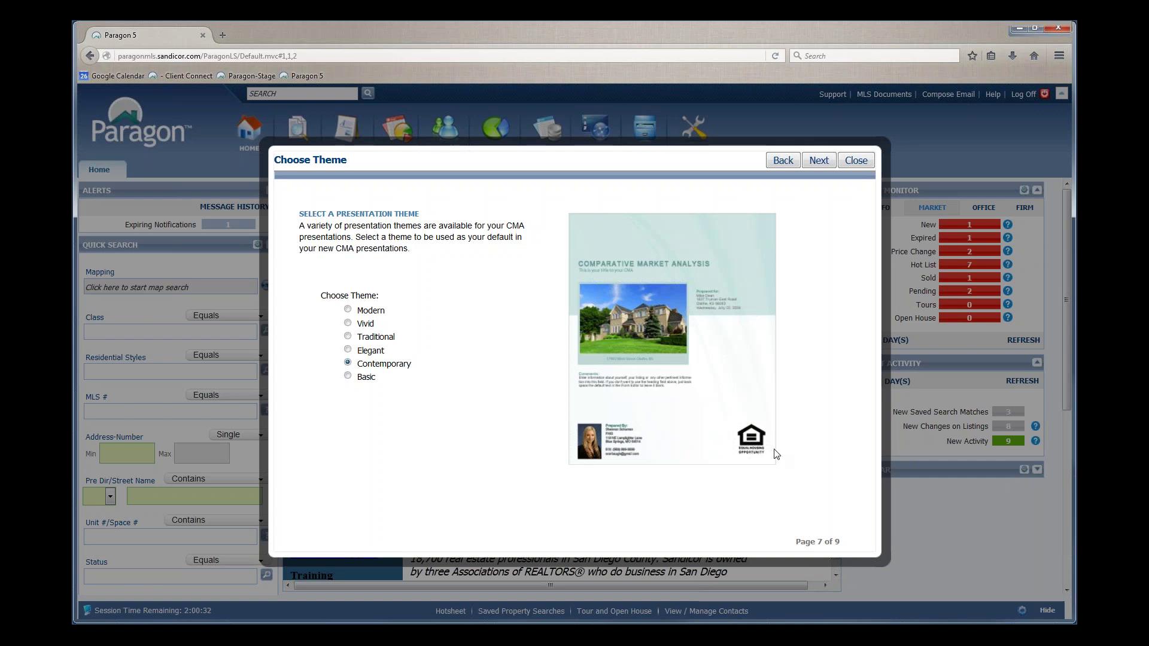
{"action": "left_click", "coordinate": [348, 376]}
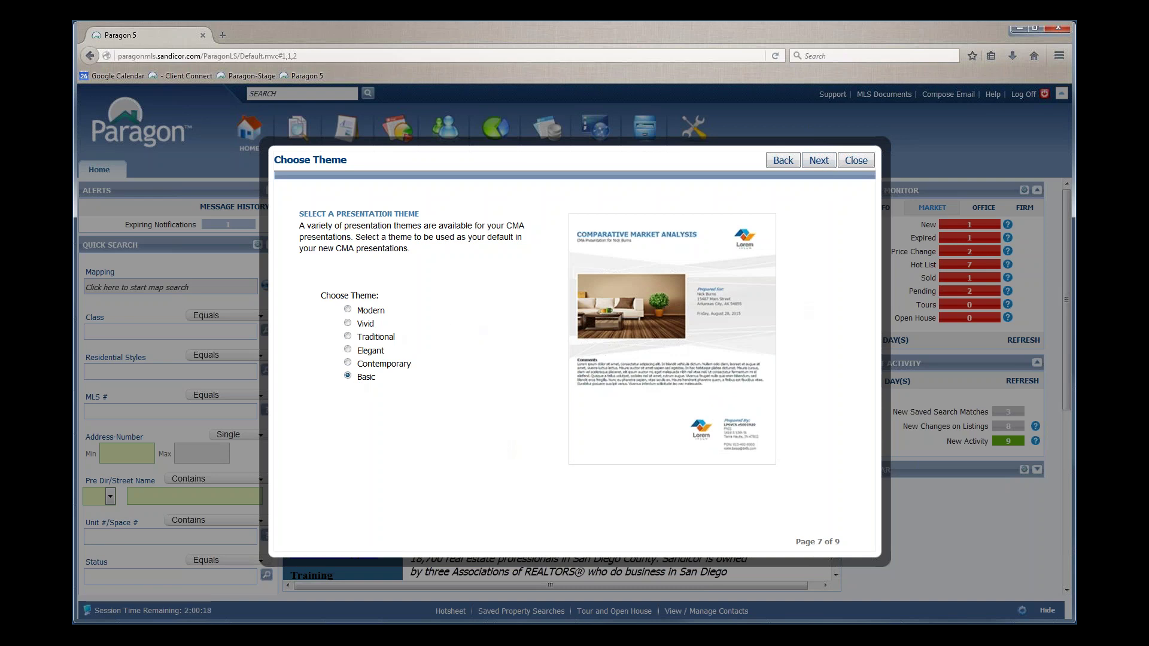
On the Footer page, toggle the footer off and back on, keeping the company footer text.
{"action": "left_click", "coordinate": [818, 165]}
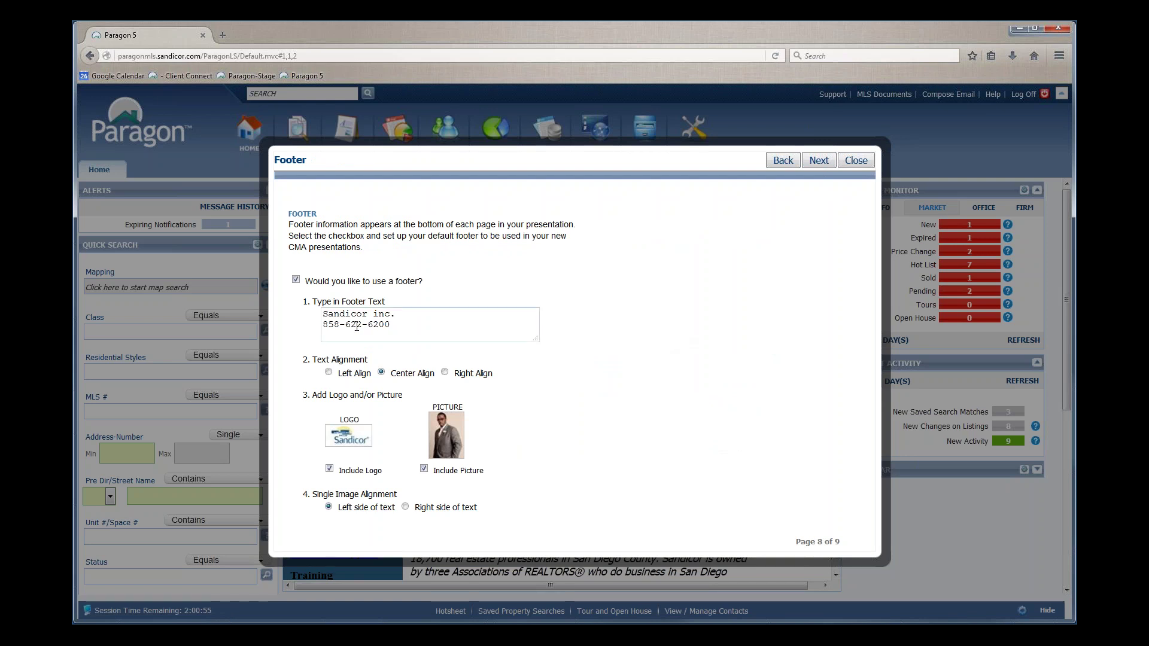
{"action": "left_click", "coordinate": [296, 280]}
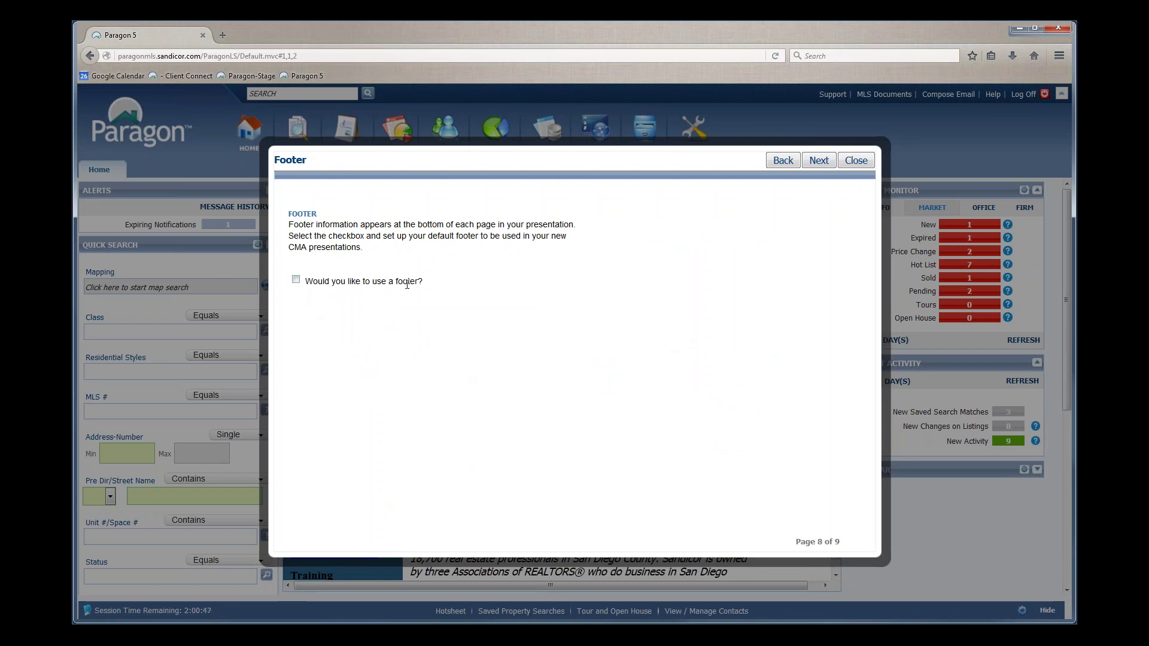
{"action": "left_click", "coordinate": [296, 280]}
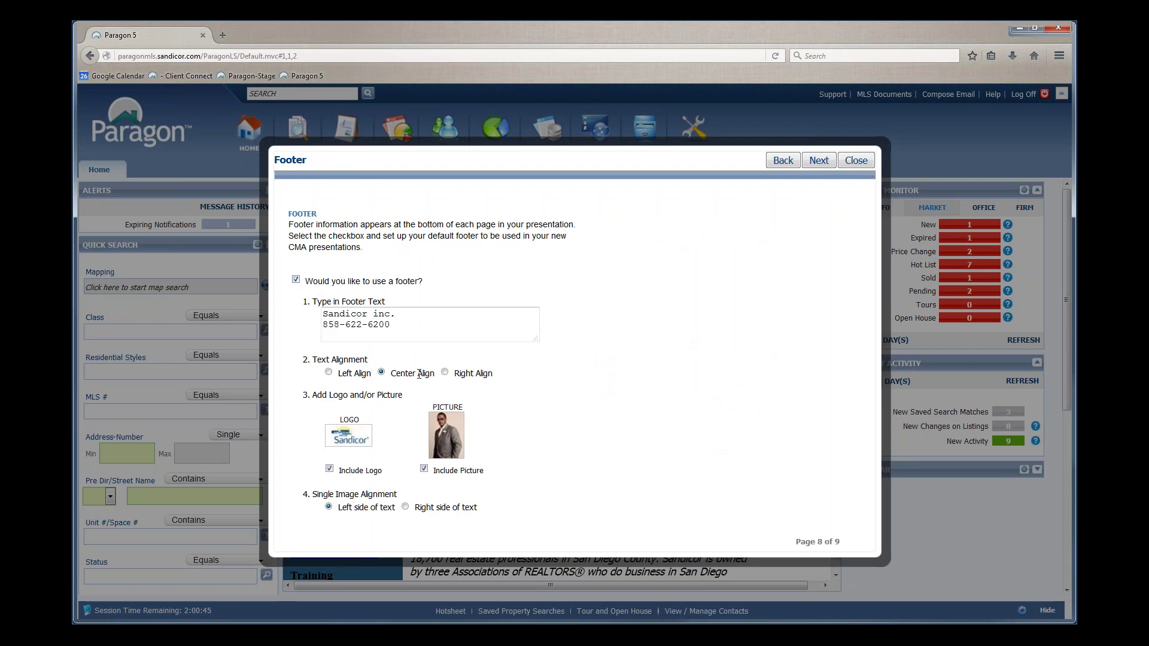
{"action": "left_click_drag", "start_coordinate": [397, 323], "coordinate": [323, 315]}
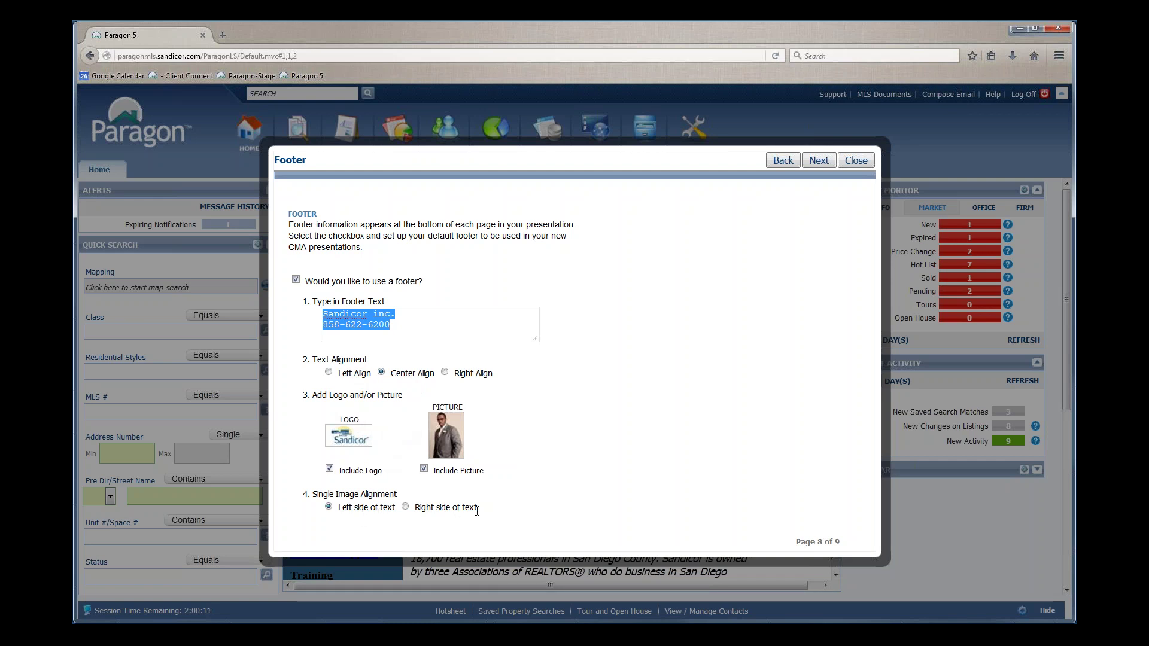
{"action": "left_click", "coordinate": [563, 455]}
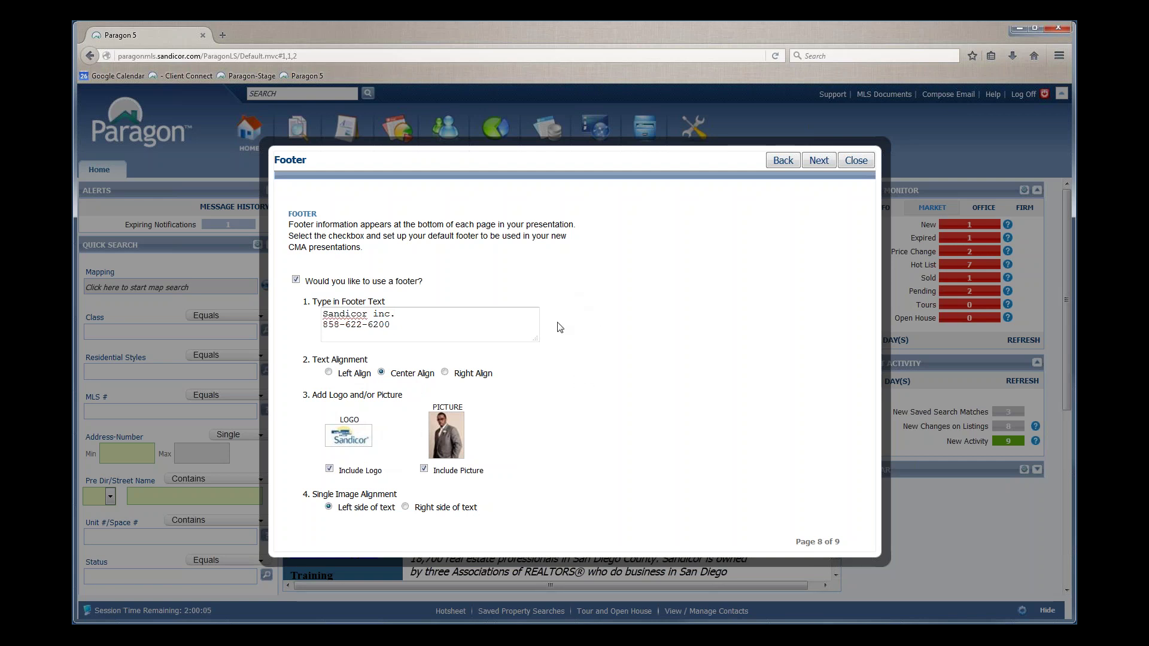
Accept the footer and copyright disclaimer, then close the Setup Complete message.
{"action": "left_click", "coordinate": [820, 162]}
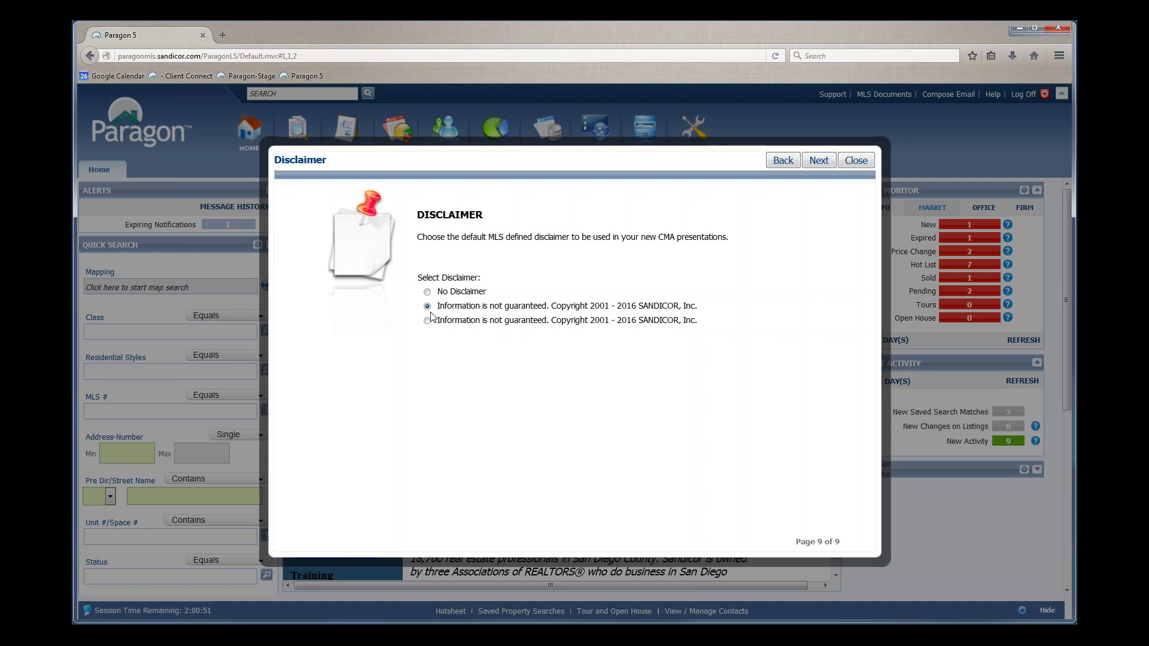
{"action": "left_click", "coordinate": [821, 161]}
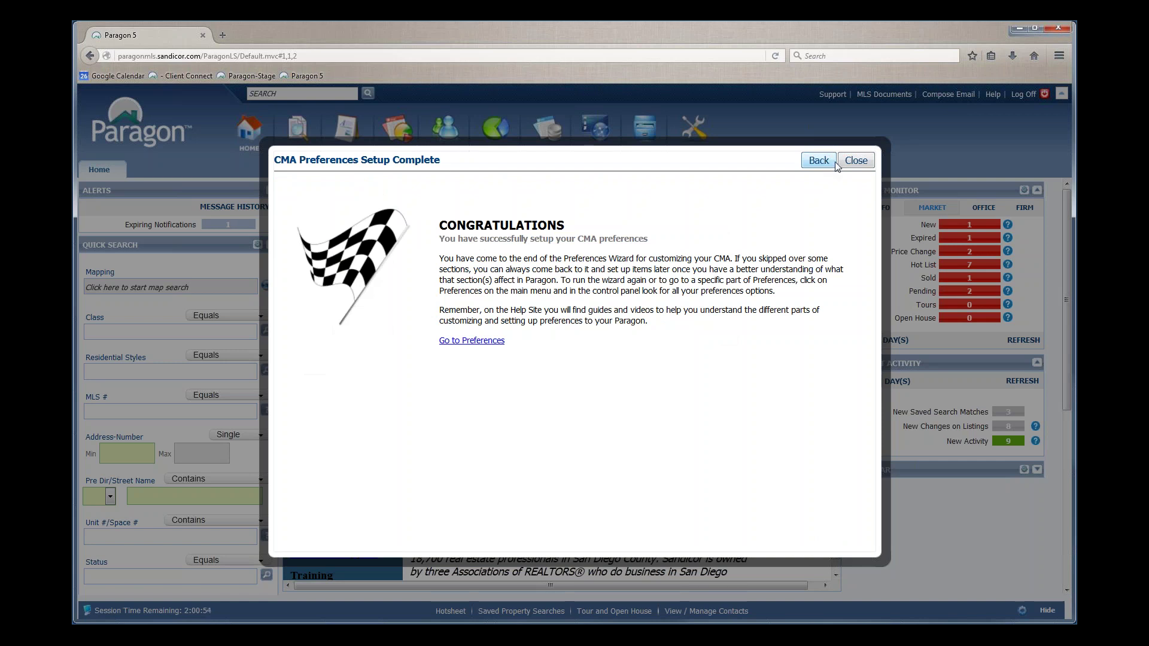
{"action": "left_click", "coordinate": [863, 162]}
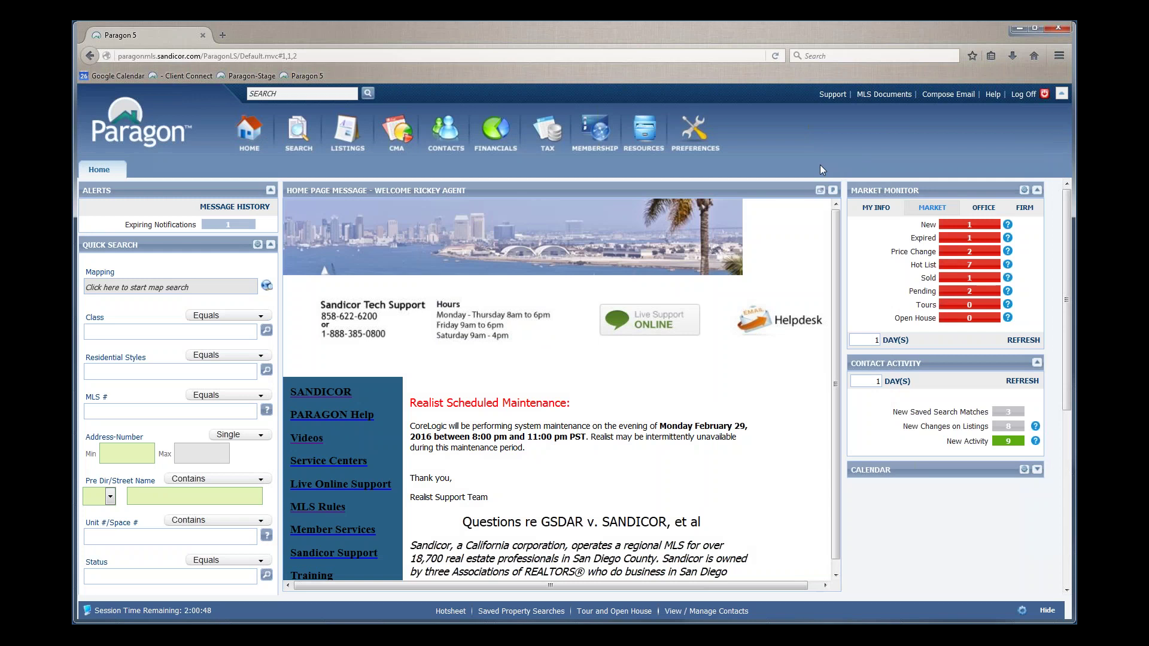
Open CMA preferences and view the Cover Page item under Presentation Setup.
{"action": "mouse_move", "coordinate": [689, 132]}
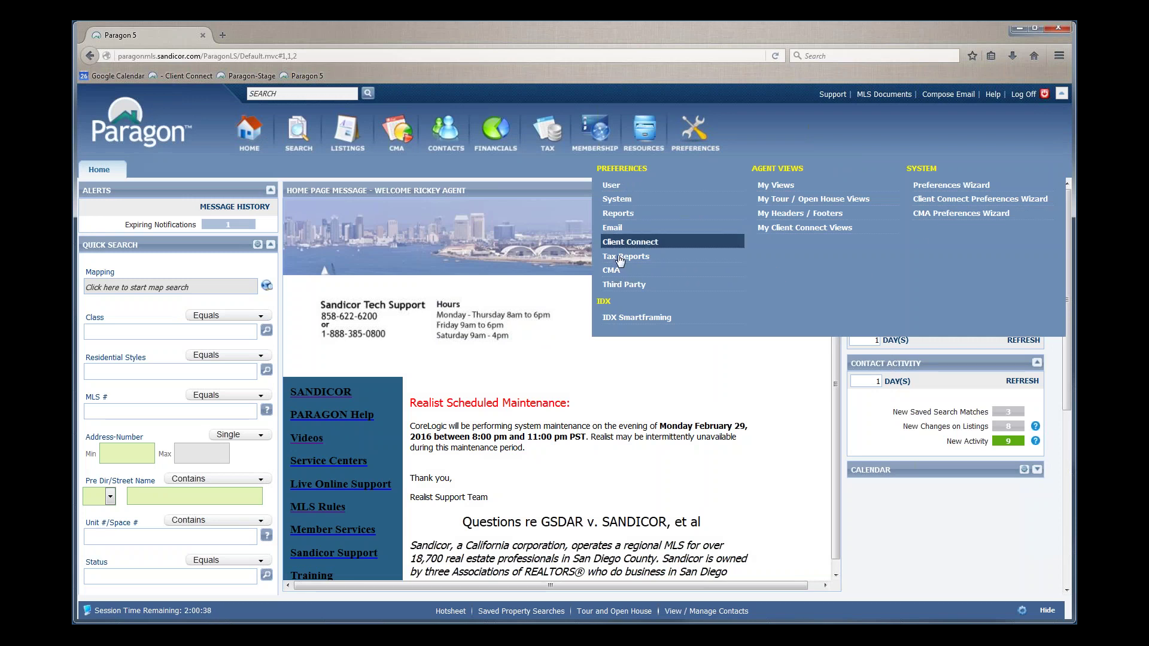
{"action": "left_click", "coordinate": [615, 277]}
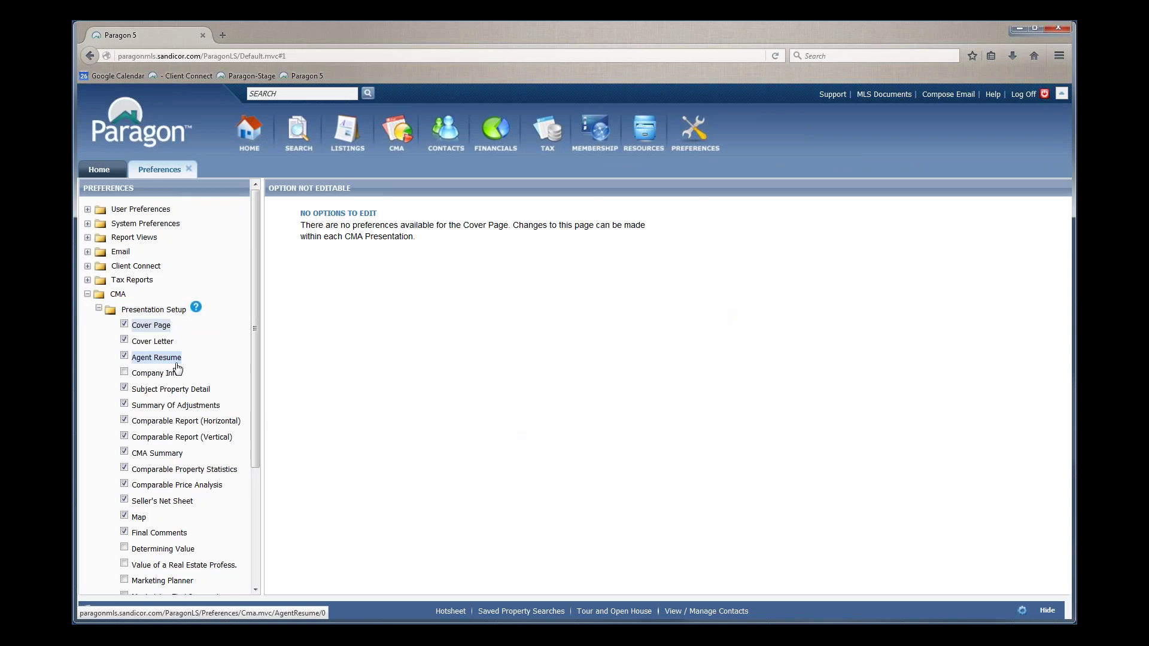
{"action": "scroll", "coordinate": [179, 386], "scroll_direction": "down", "scroll_amount": 1}
{"action": "scroll", "coordinate": [180, 473], "scroll_direction": "down", "scroll_amount": 3}
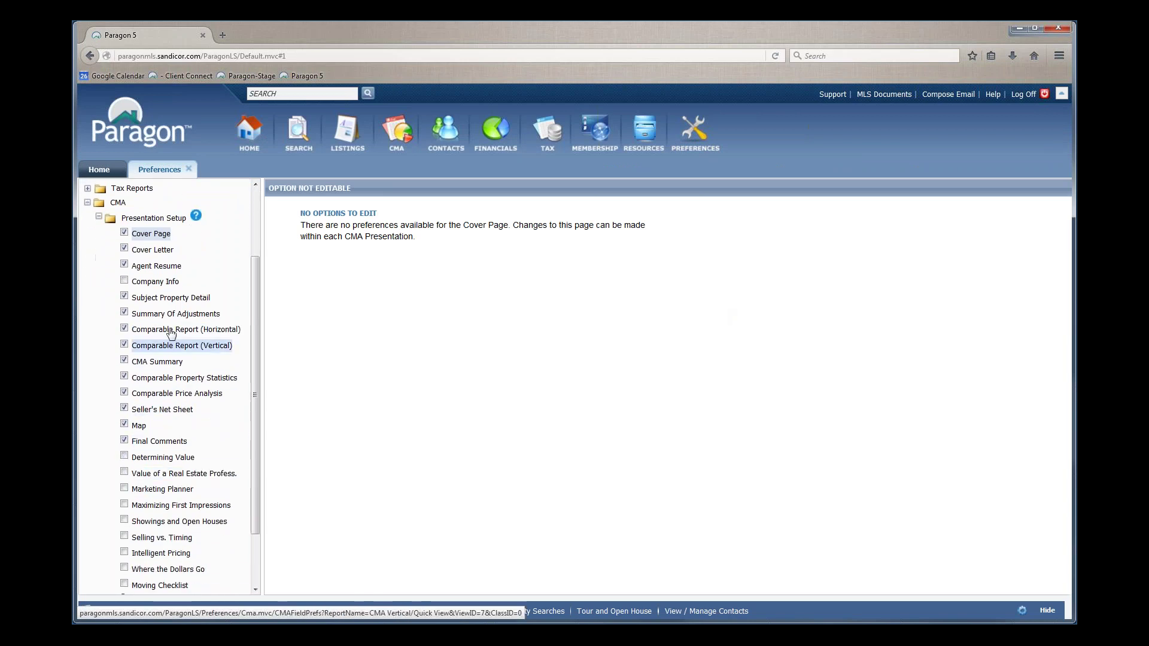
{"action": "scroll", "coordinate": [171, 407], "scroll_direction": "up", "scroll_amount": 3}
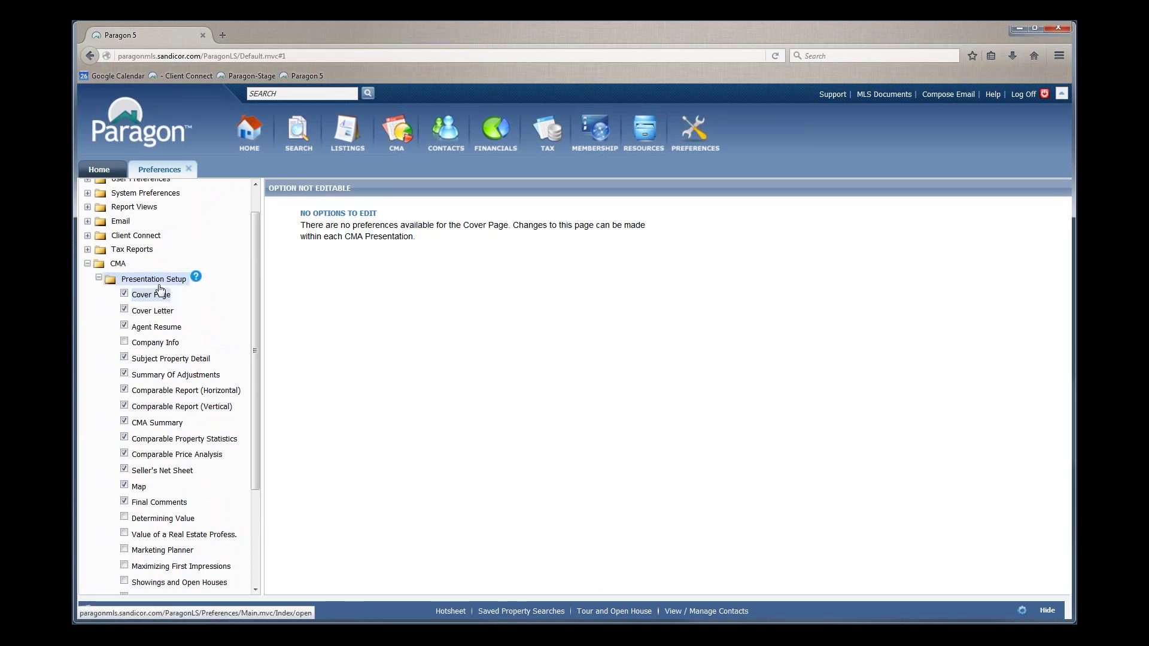
{"action": "scroll", "coordinate": [157, 389], "scroll_direction": "down", "scroll_amount": 3}
{"action": "scroll", "coordinate": [156, 418], "scroll_direction": "up", "scroll_amount": 2}
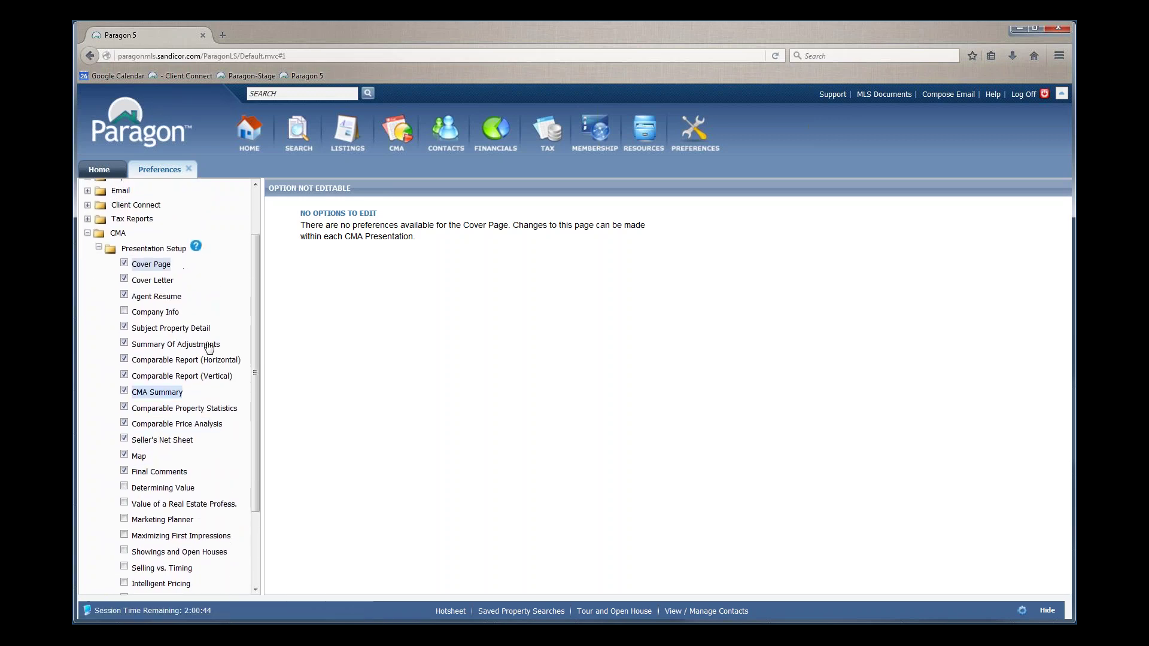
{"action": "left_click", "coordinate": [162, 268]}
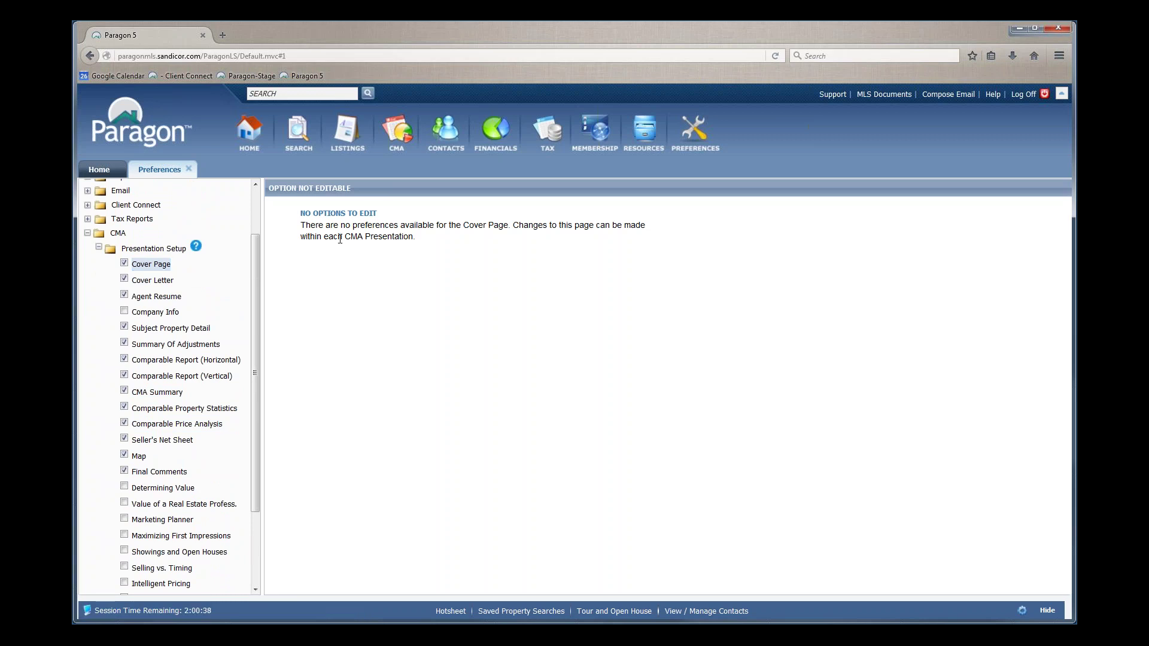
Step through the Cover Letter, Agent Resume, Company Info, Subject Property Detail and Summary Of Adjustments preferences.
{"action": "left_click", "coordinate": [157, 280]}
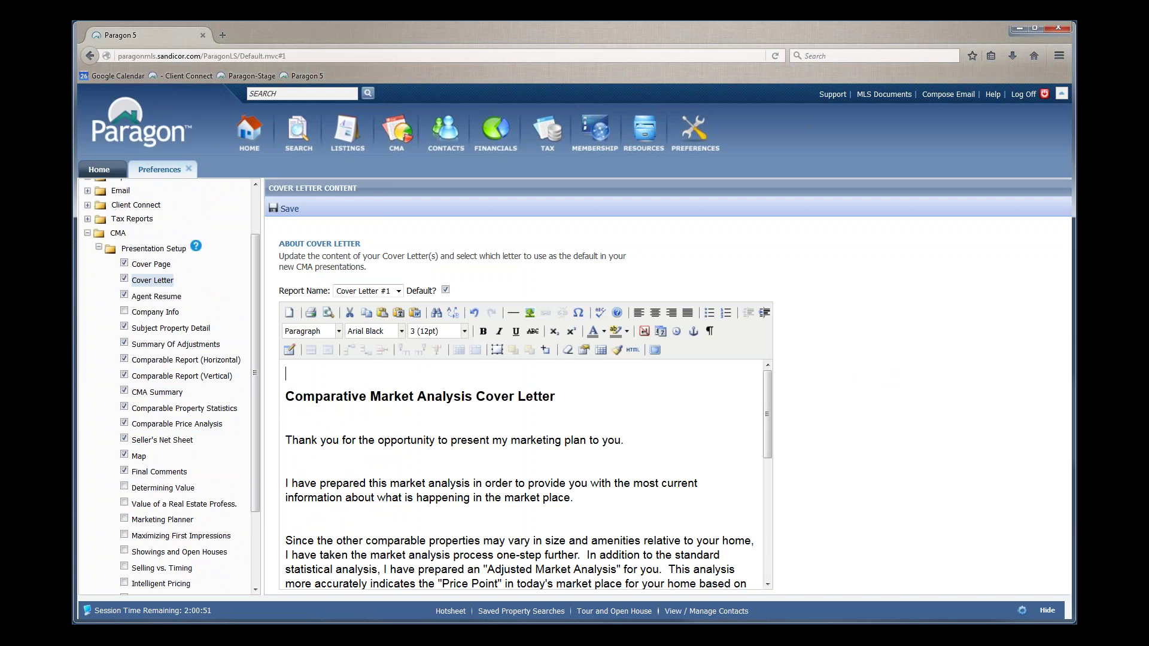
{"action": "left_click", "coordinate": [156, 296]}
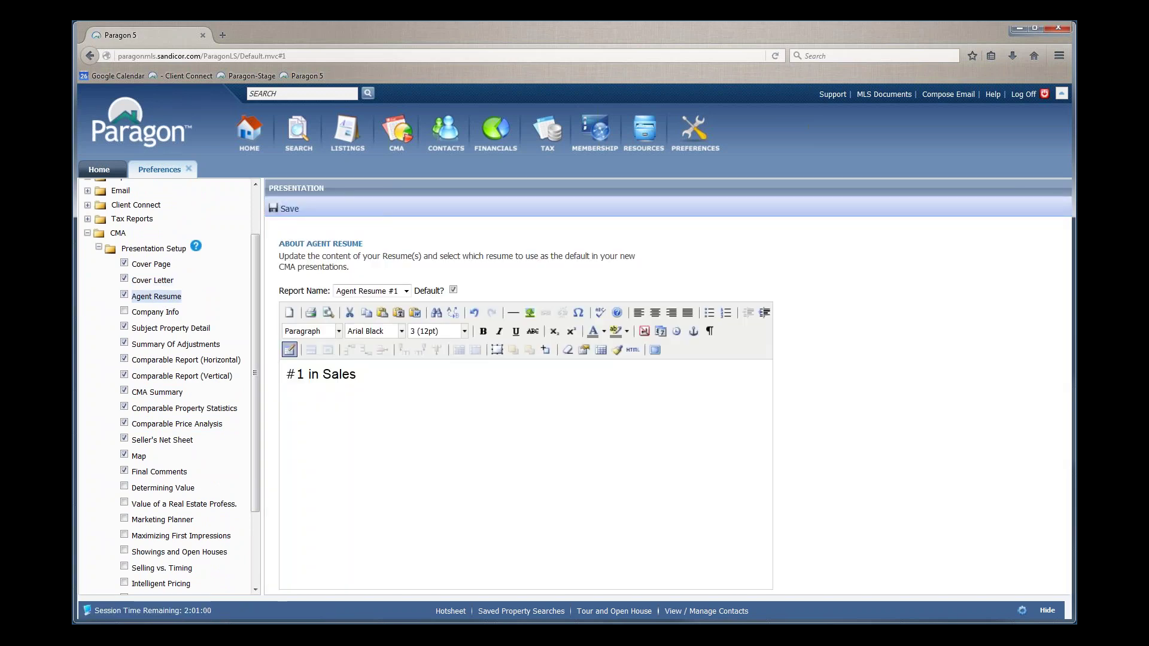
{"action": "left_click", "coordinate": [180, 312]}
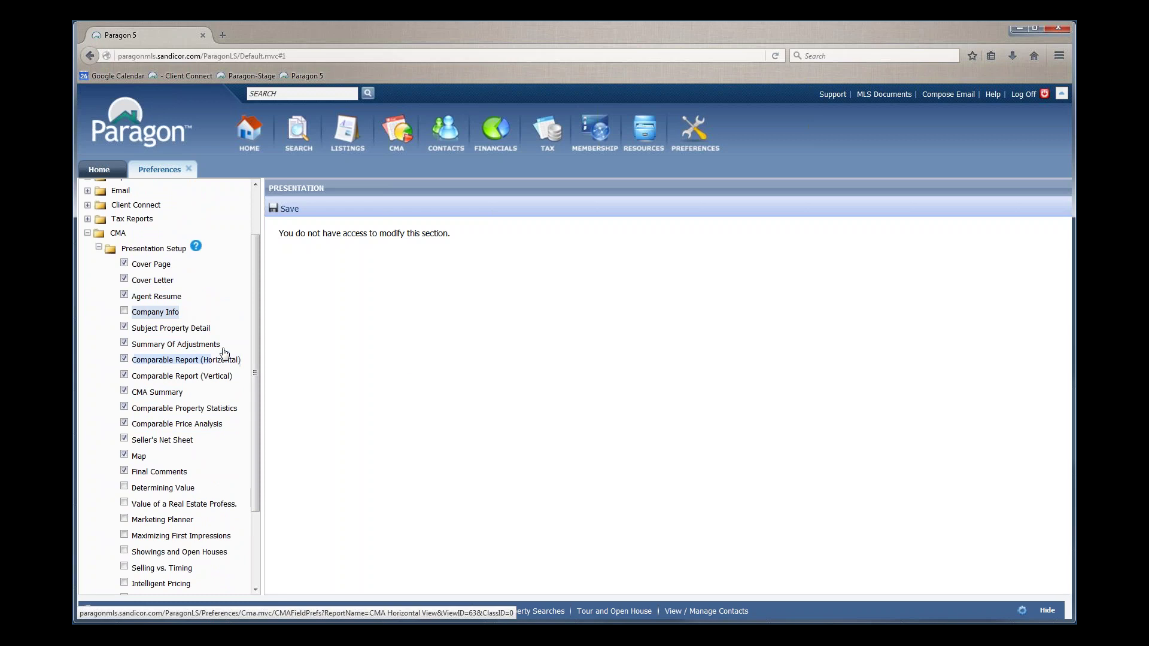
{"action": "left_click", "coordinate": [199, 329]}
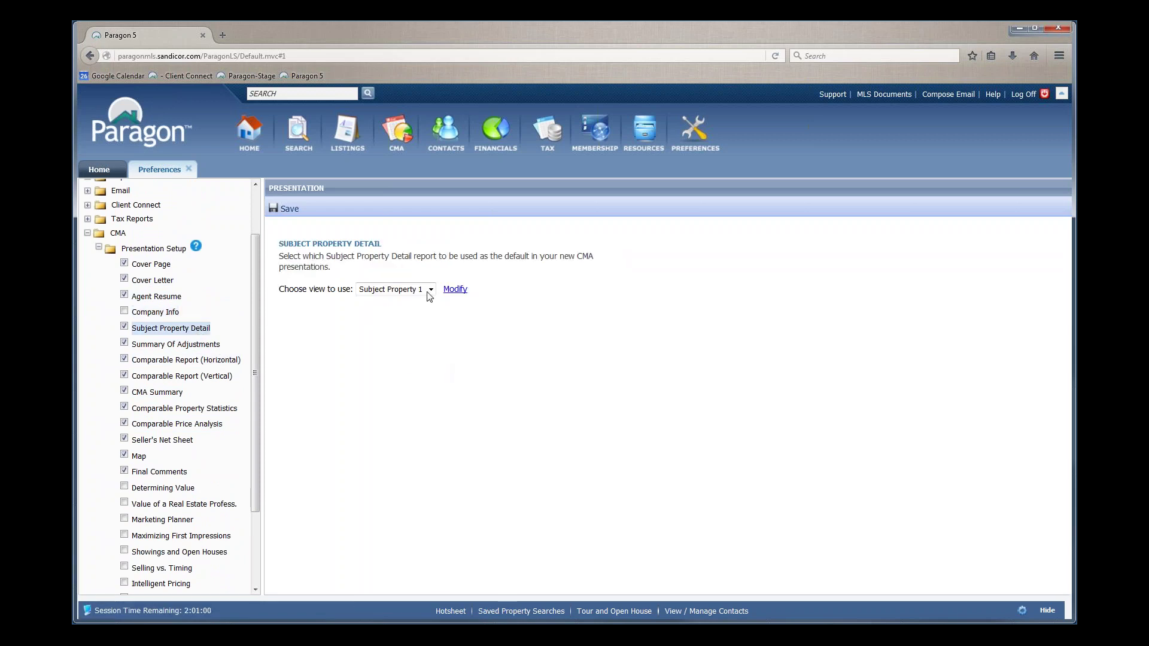
{"action": "left_click", "coordinate": [201, 350]}
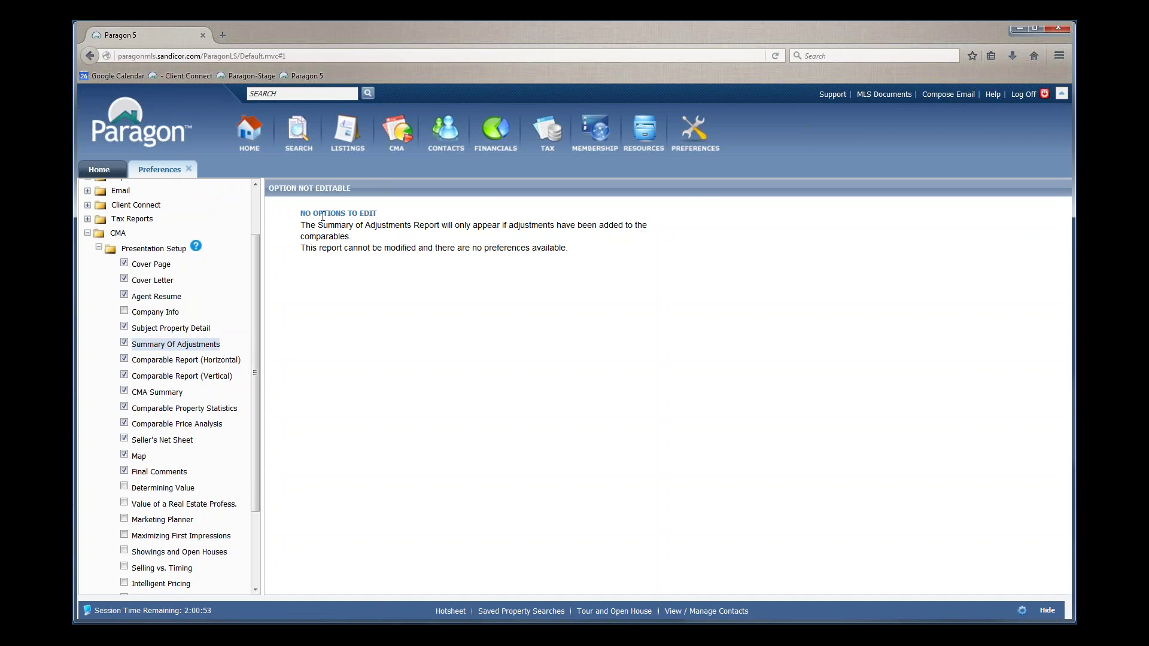
{"action": "left_click", "coordinate": [170, 375]}
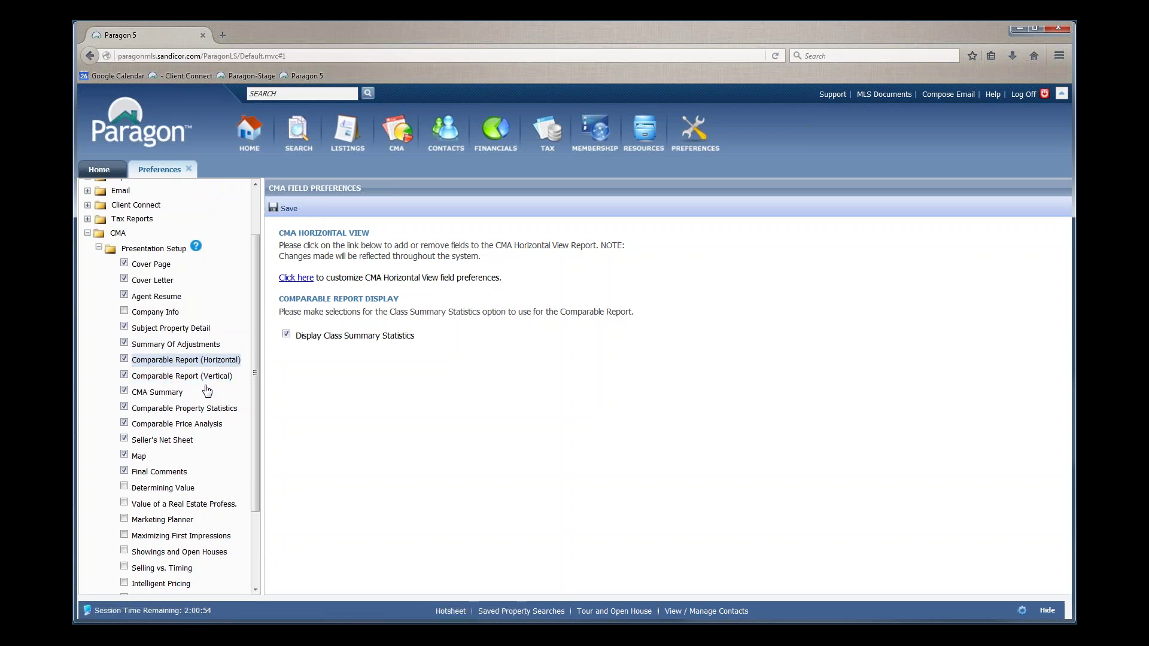
{"action": "left_click", "coordinate": [296, 278]}
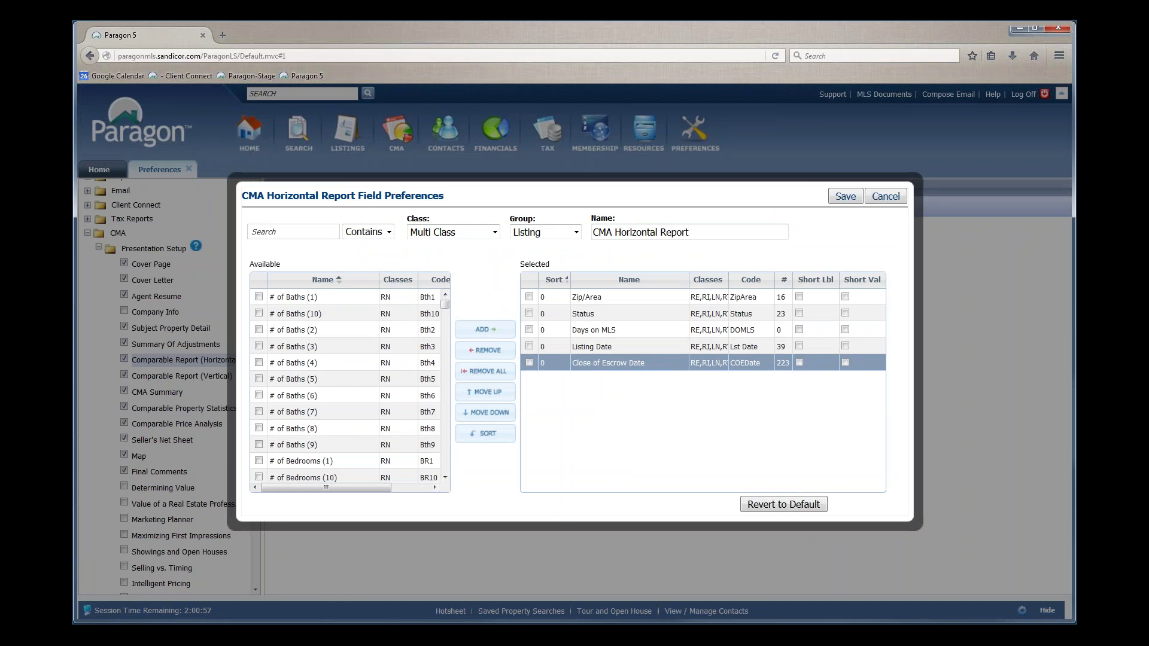
{"action": "left_click", "coordinate": [899, 197]}
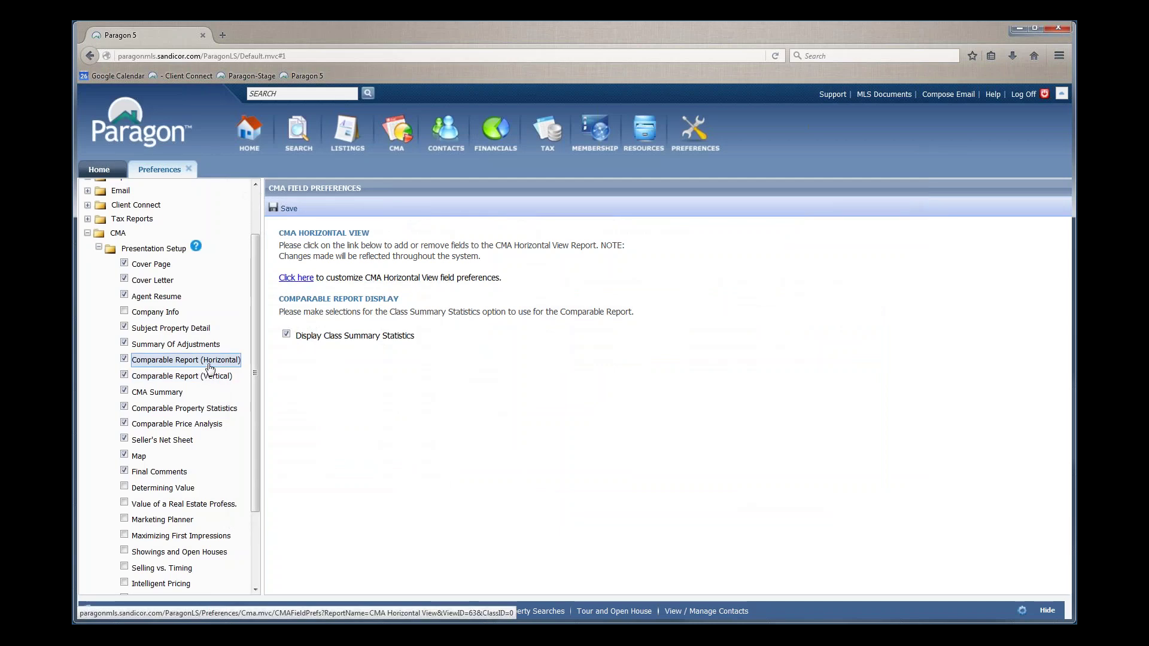
{"action": "left_click", "coordinate": [207, 362]}
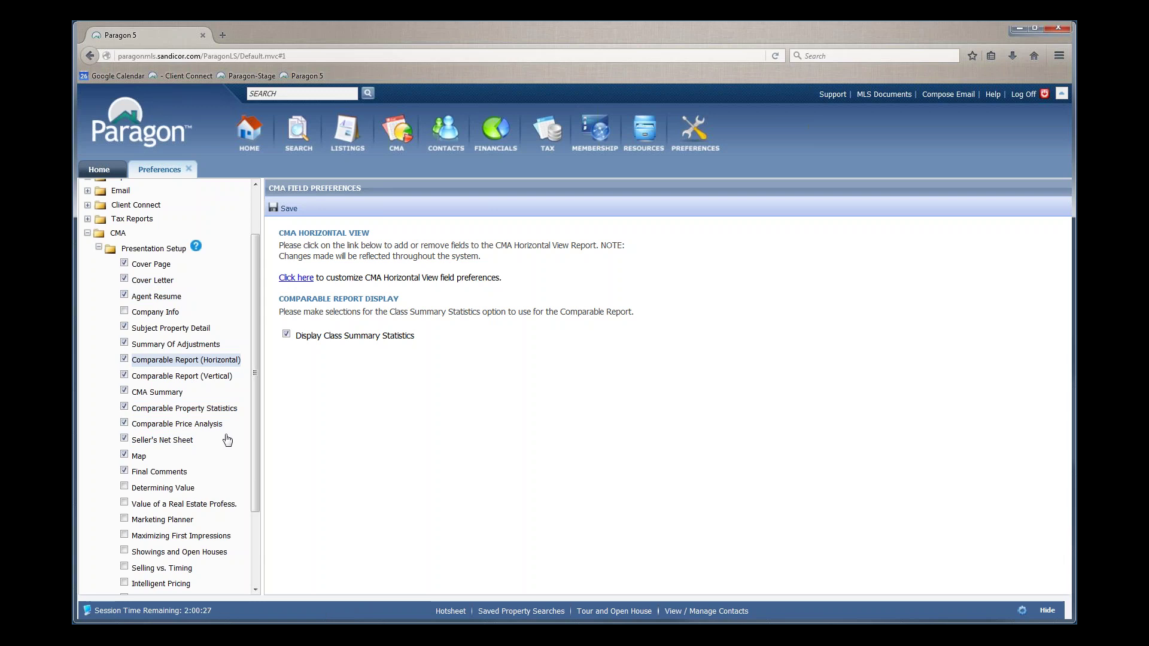
Scroll through the Presentation Setup pages in the CMA Preferences tree to review them.
{"action": "scroll", "coordinate": [193, 435], "scroll_direction": "down", "scroll_amount": 2}
{"action": "scroll", "coordinate": [192, 435], "scroll_direction": "down", "scroll_amount": 1}
{"action": "scroll", "coordinate": [192, 436], "scroll_direction": "up", "scroll_amount": 3}
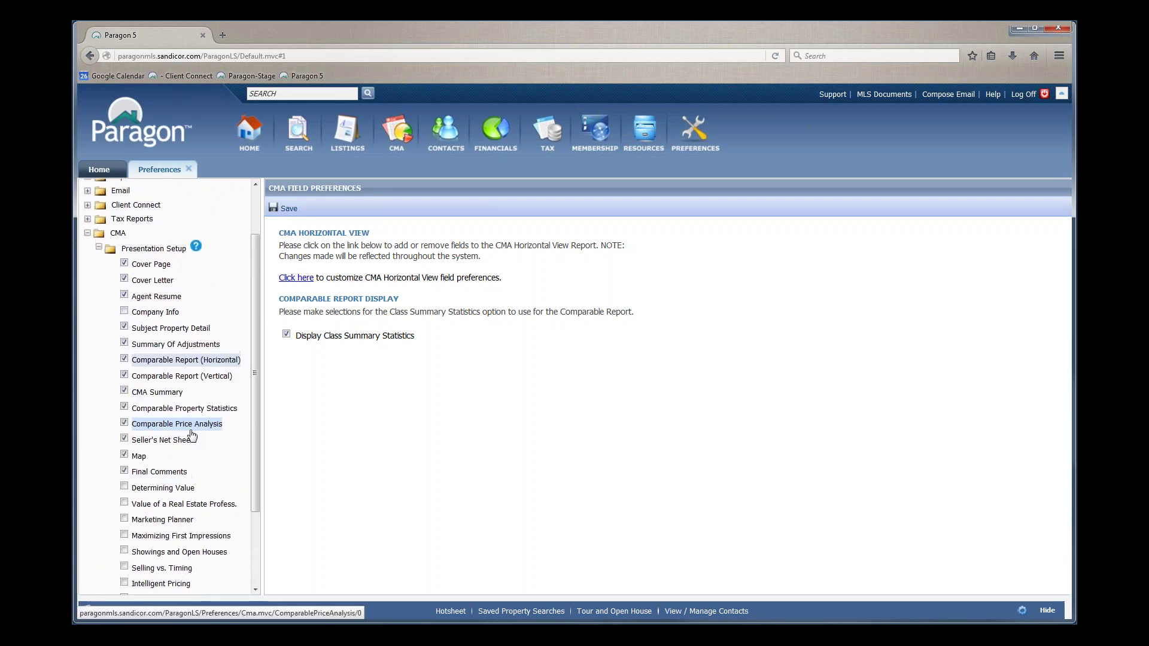
{"action": "scroll", "coordinate": [193, 389], "scroll_direction": "down", "scroll_amount": 3}
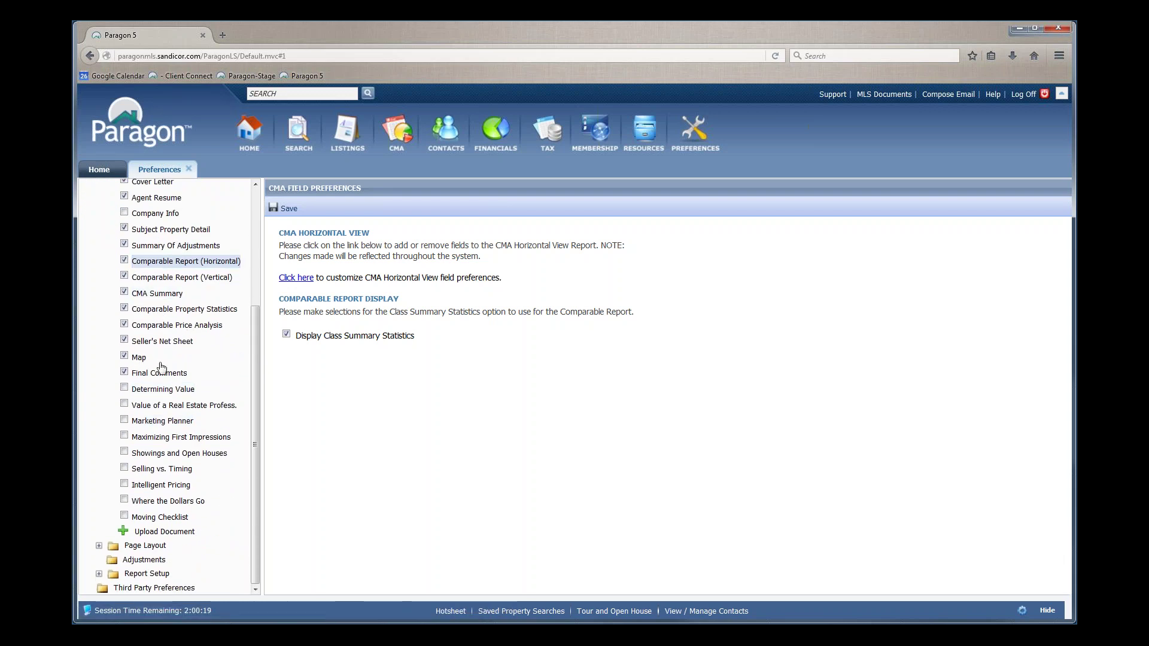
{"action": "left_click", "coordinate": [163, 537]}
{"action": "left_click", "coordinate": [163, 537]}
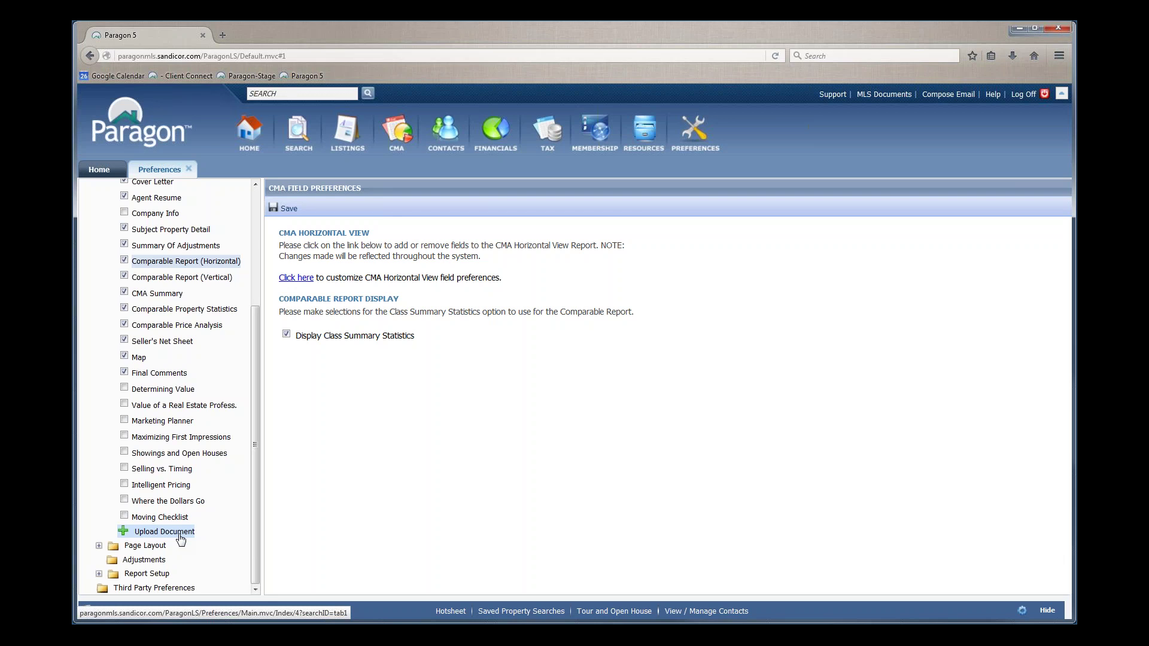
{"action": "scroll", "coordinate": [177, 494], "scroll_direction": "up", "scroll_amount": 3}
Collapse Presentation Setup, review Page Layout's Choose Theme, Footer and Disclaimer pages, then show the empty Adjustments list.
{"action": "left_click", "coordinate": [177, 243]}
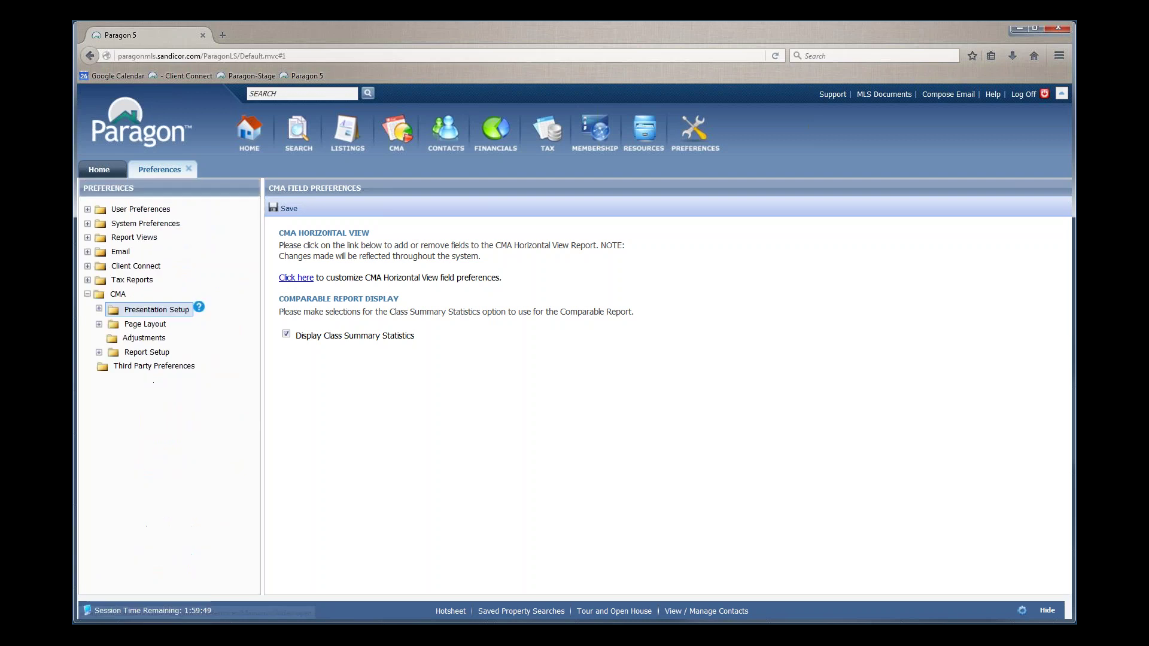
{"action": "left_click", "coordinate": [159, 326]}
{"action": "left_click", "coordinate": [157, 338]}
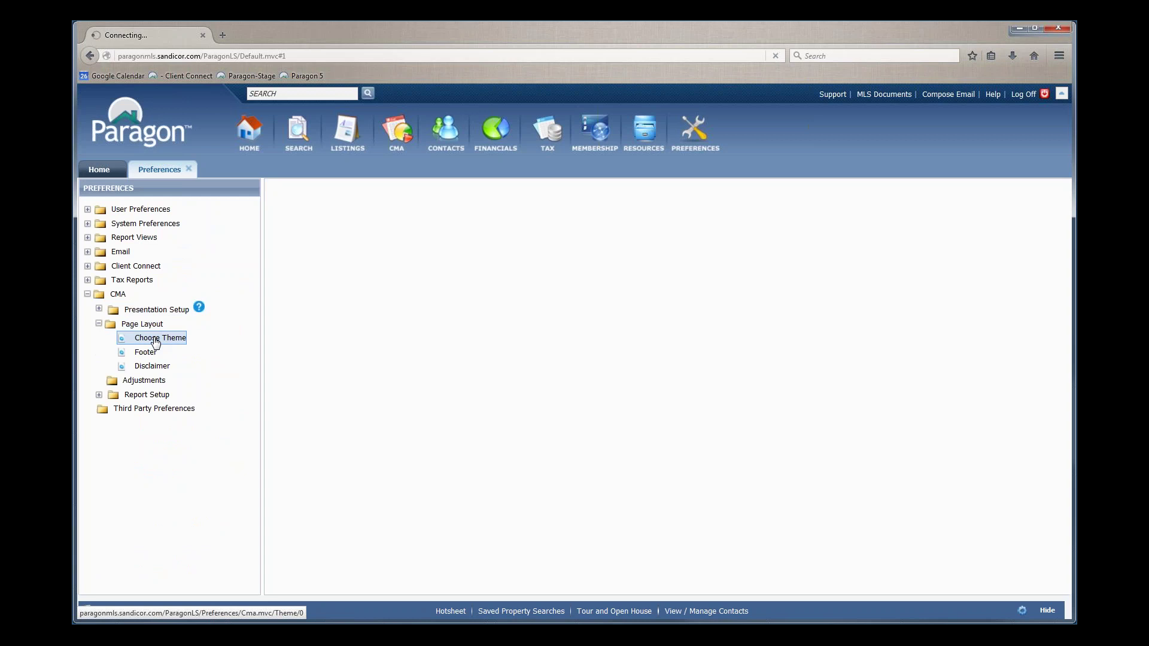
{"action": "left_click", "coordinate": [154, 352]}
{"action": "left_click", "coordinate": [153, 366]}
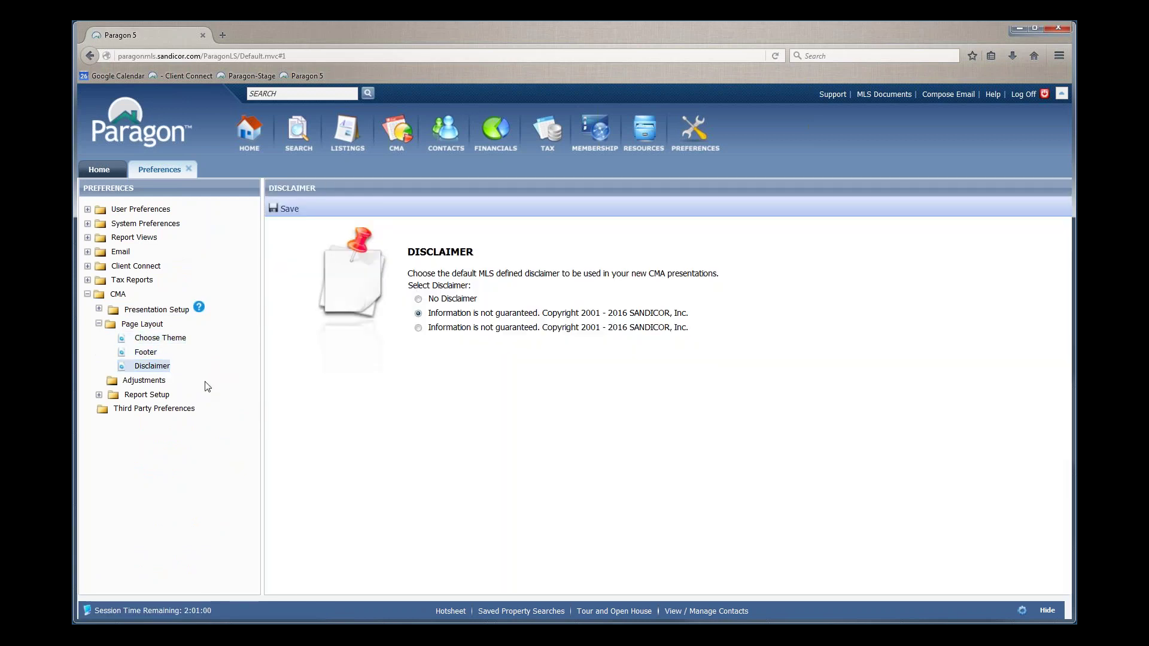
{"action": "left_click", "coordinate": [146, 324]}
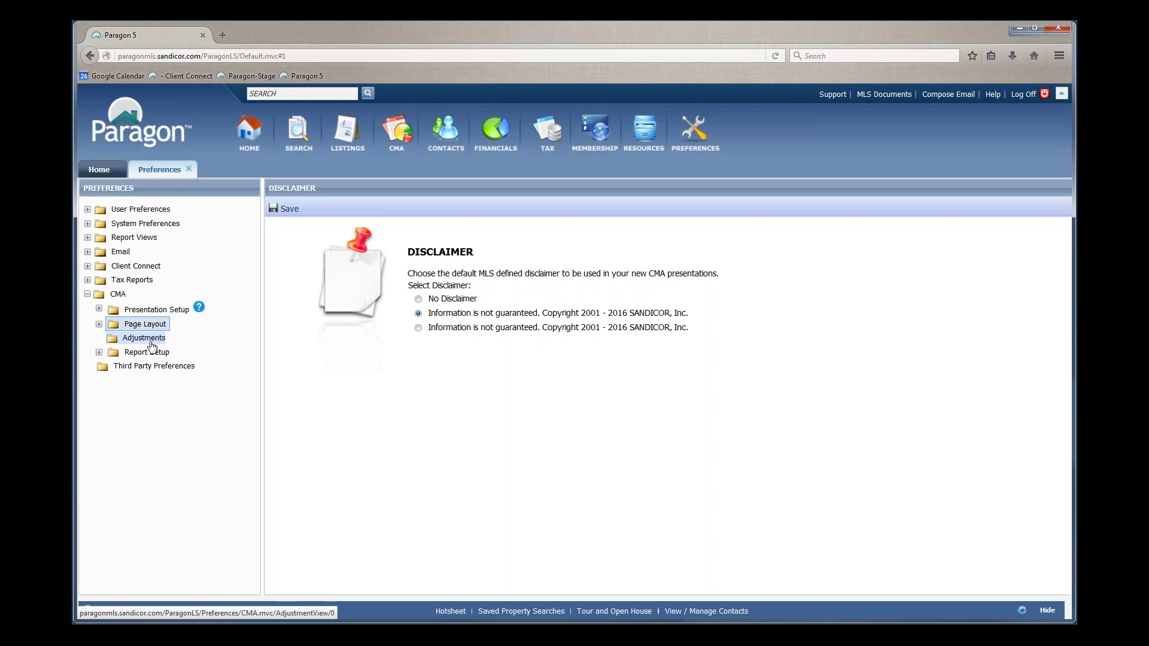
{"action": "left_click", "coordinate": [151, 338]}
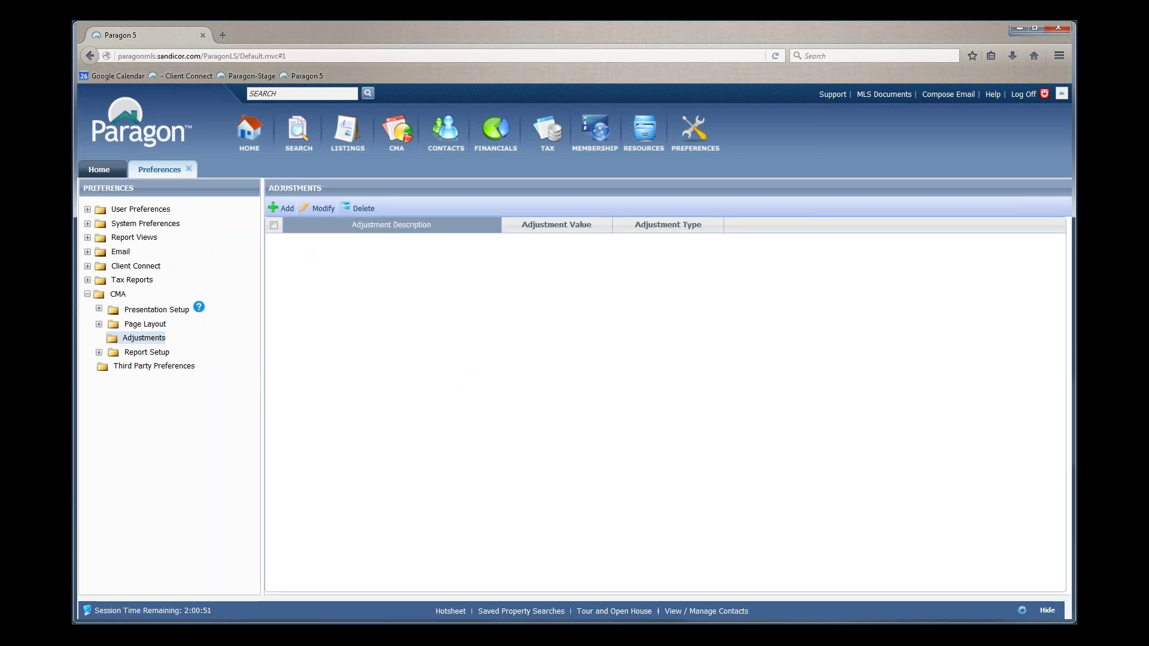
{"action": "left_click", "coordinate": [286, 210]}
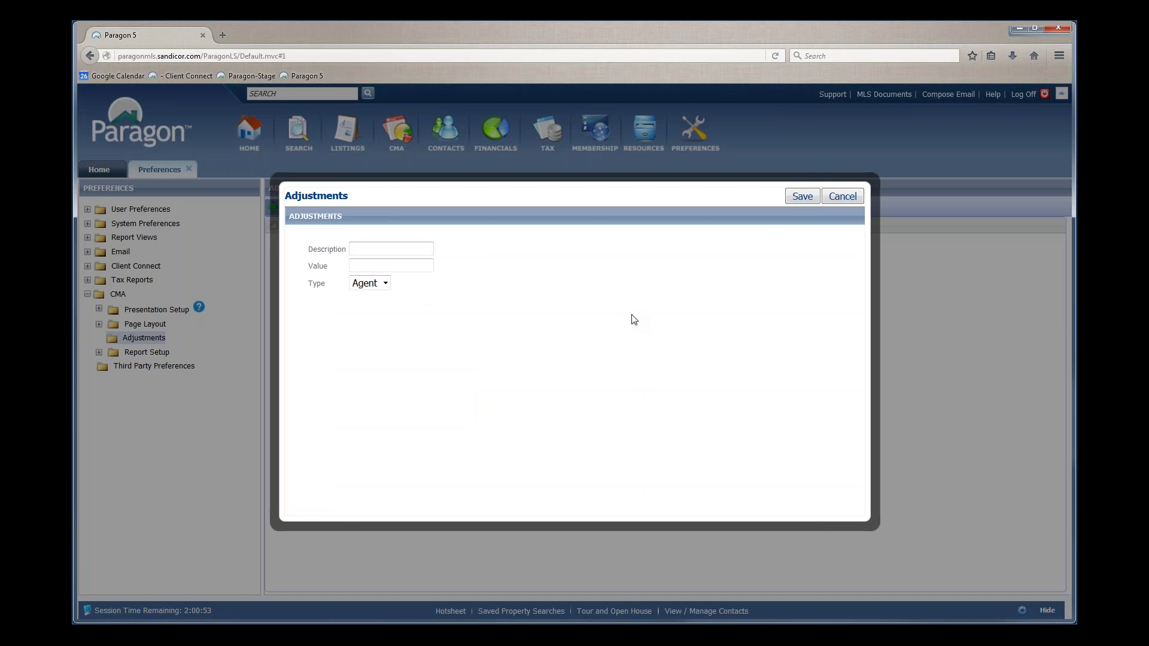
{"action": "left_click", "coordinate": [388, 250]}
{"action": "left_click", "coordinate": [360, 267]}
{"action": "left_click", "coordinate": [837, 198]}
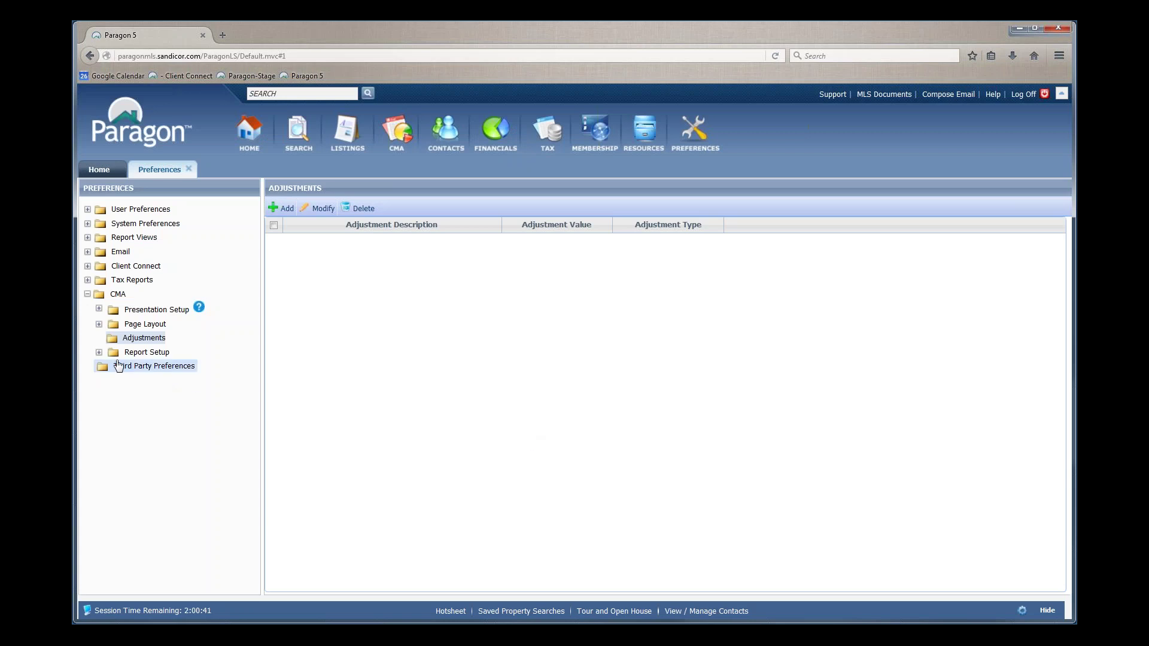
Review the CMA Vertical/Quick View, Summary, Spreadsheet and Horizontal View report settings, ending on Vertical/Quick View.
{"action": "left_click", "coordinate": [145, 354]}
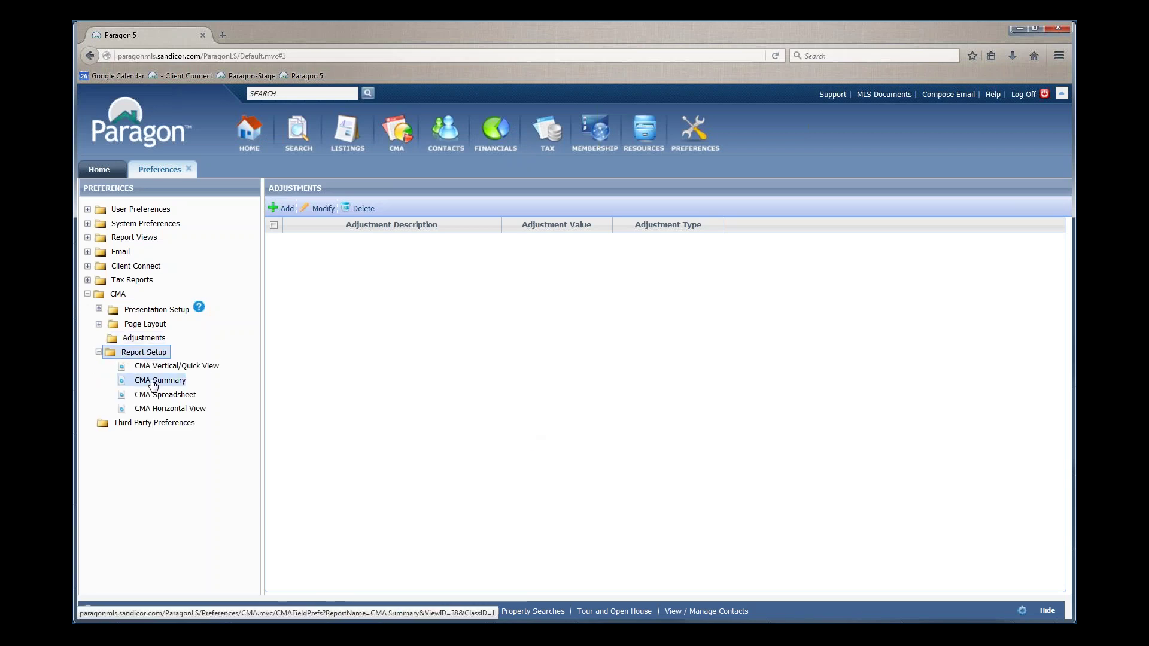
{"action": "left_click", "coordinate": [157, 366]}
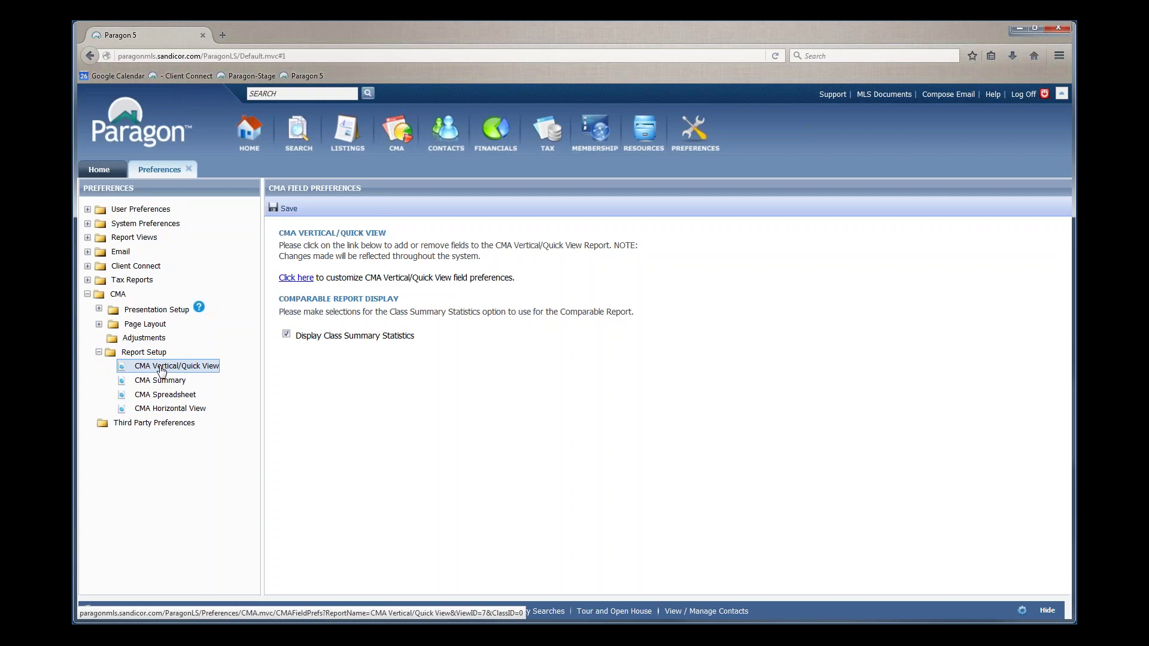
{"action": "left_click", "coordinate": [163, 383]}
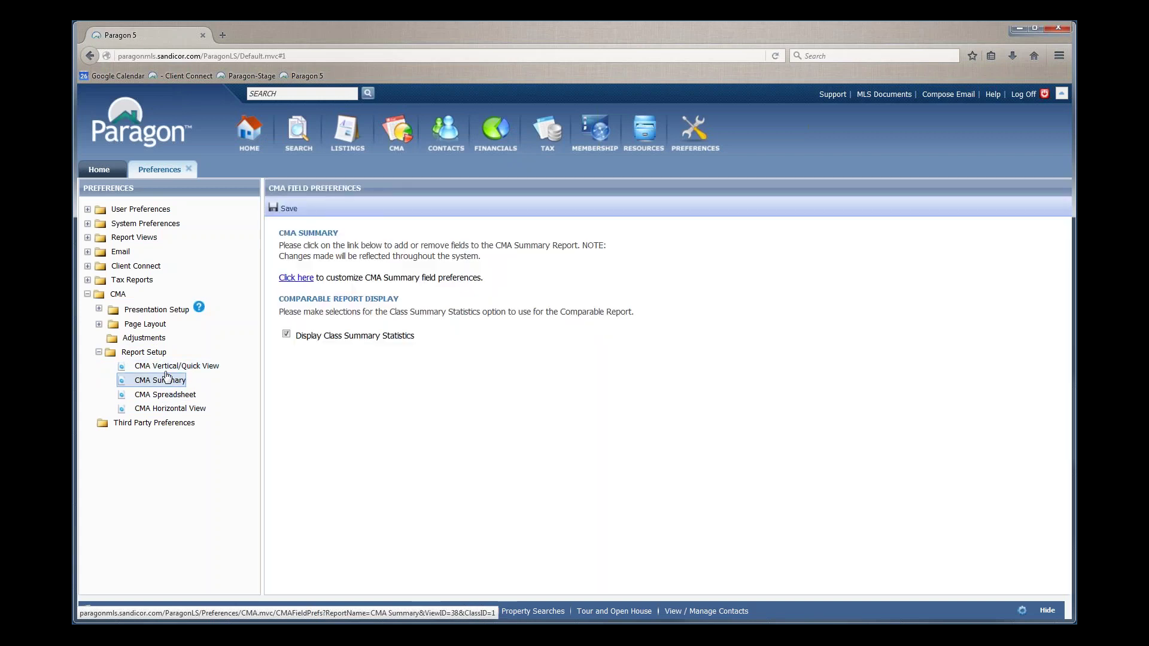
{"action": "left_click", "coordinate": [168, 396]}
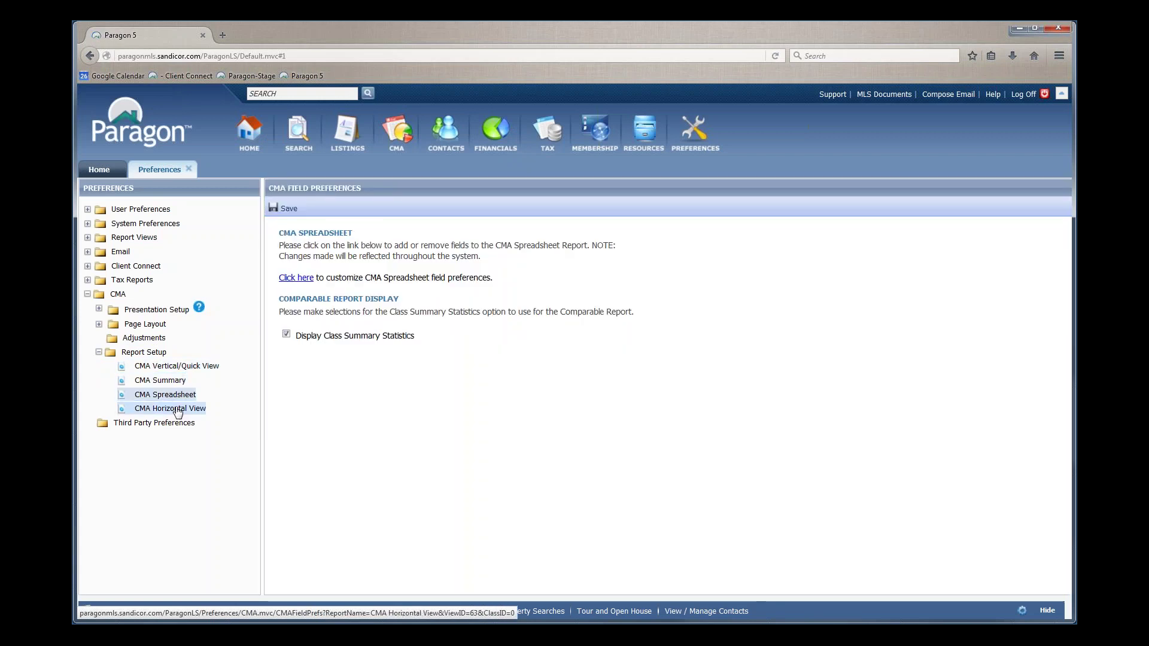
{"action": "left_click", "coordinate": [177, 410]}
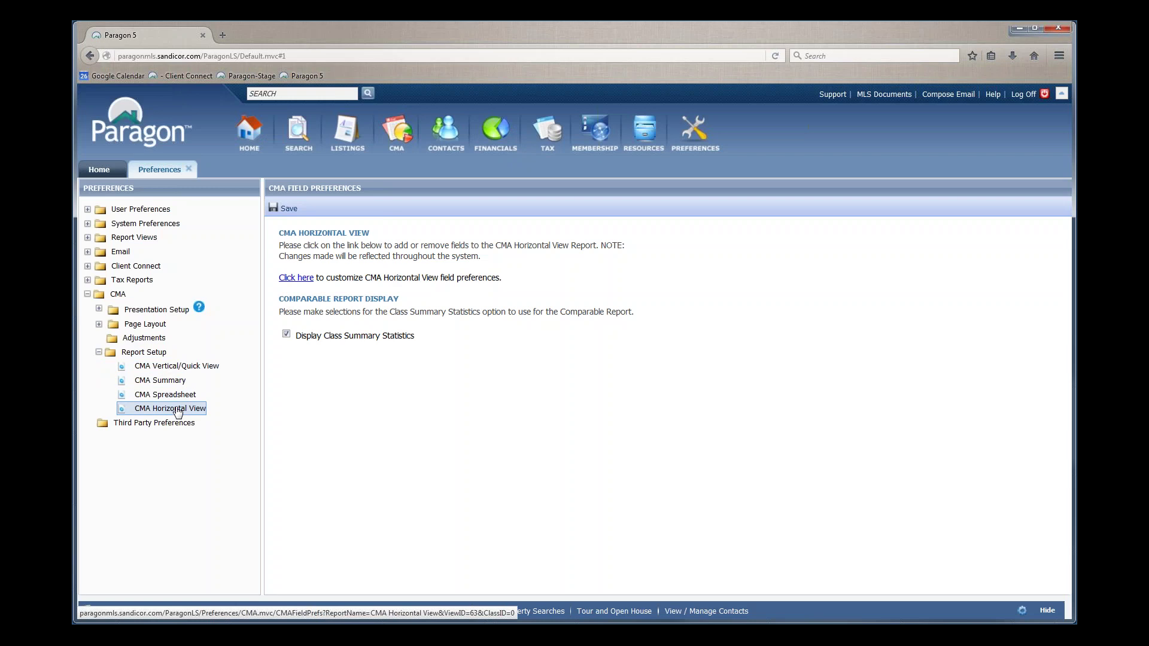
{"action": "left_click", "coordinate": [177, 368]}
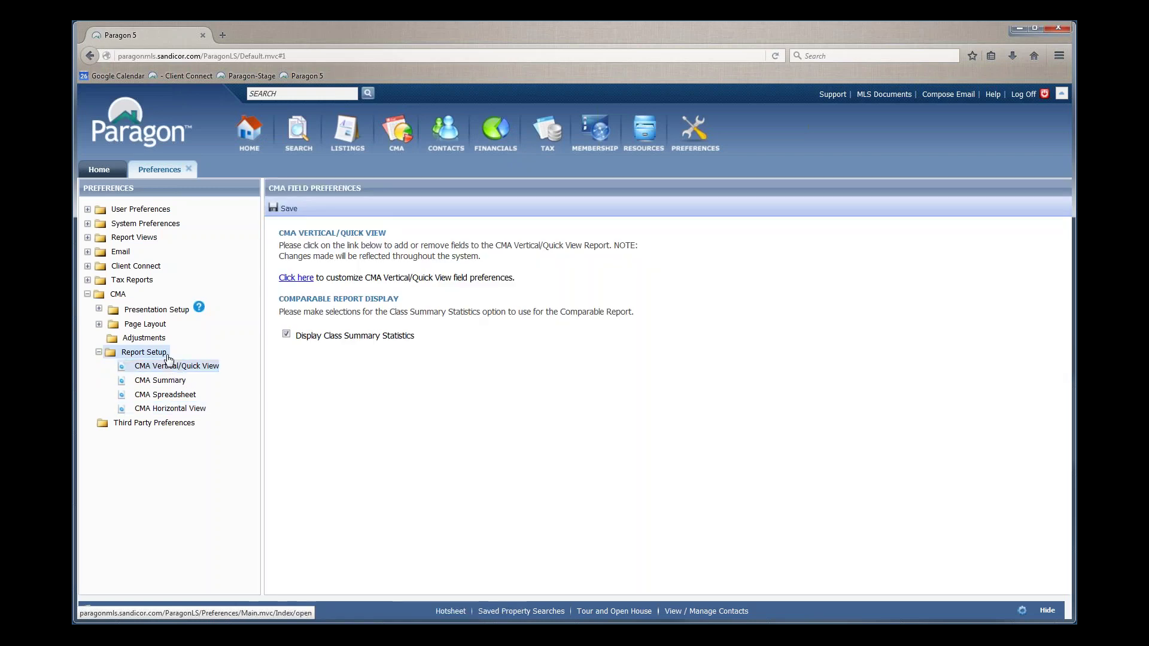
{"action": "left_click", "coordinate": [159, 353]}
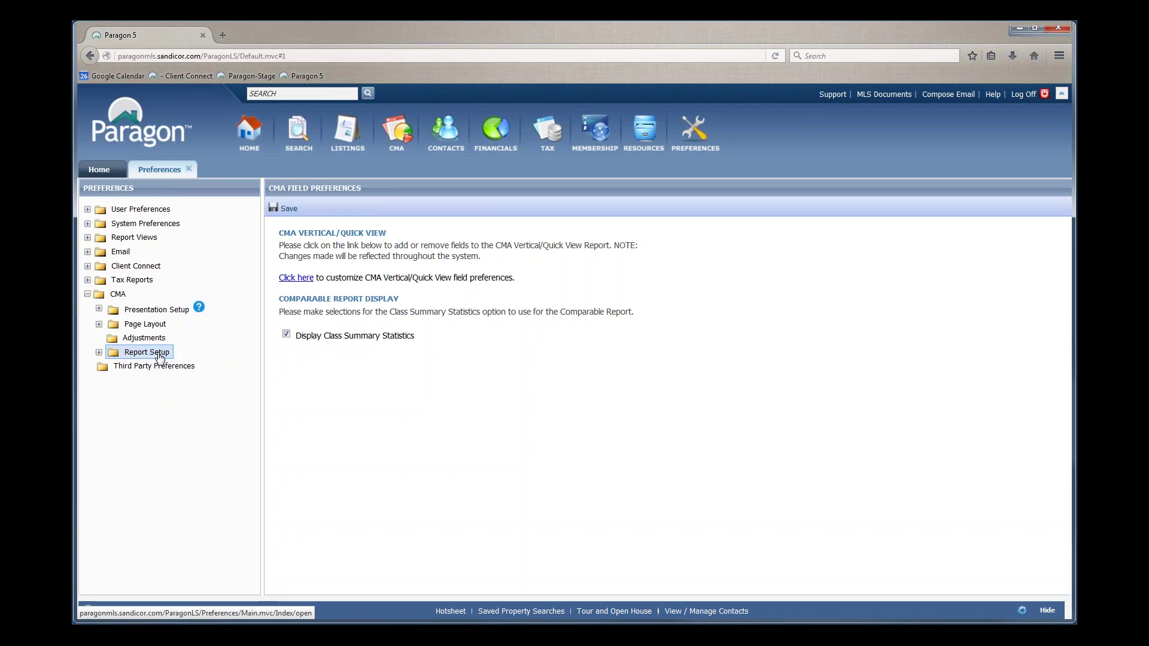